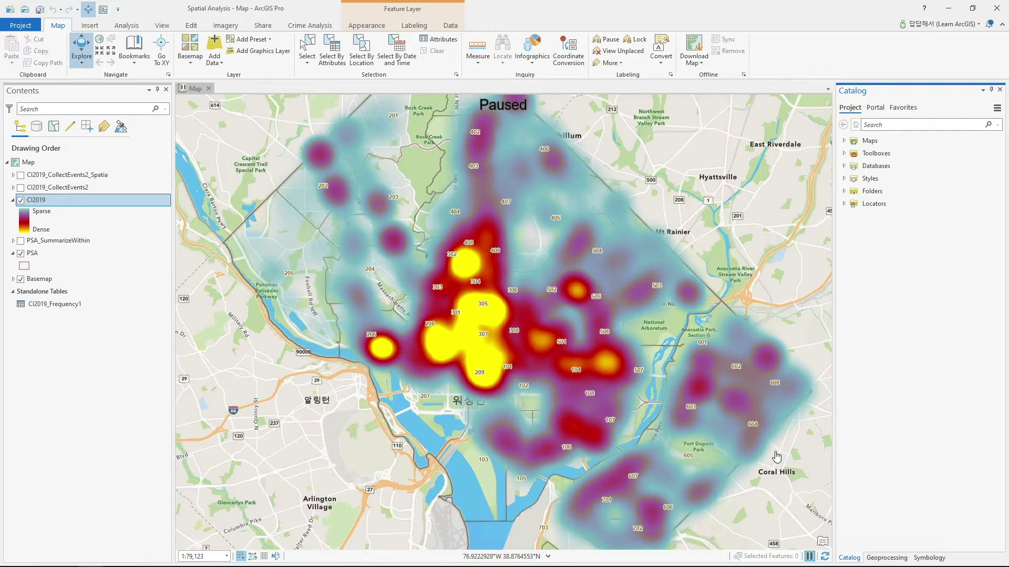
- Switch to the MultidimensionalRaster project and turn on the TenByTen layer in the RasterBox map
key(alt+Tab)
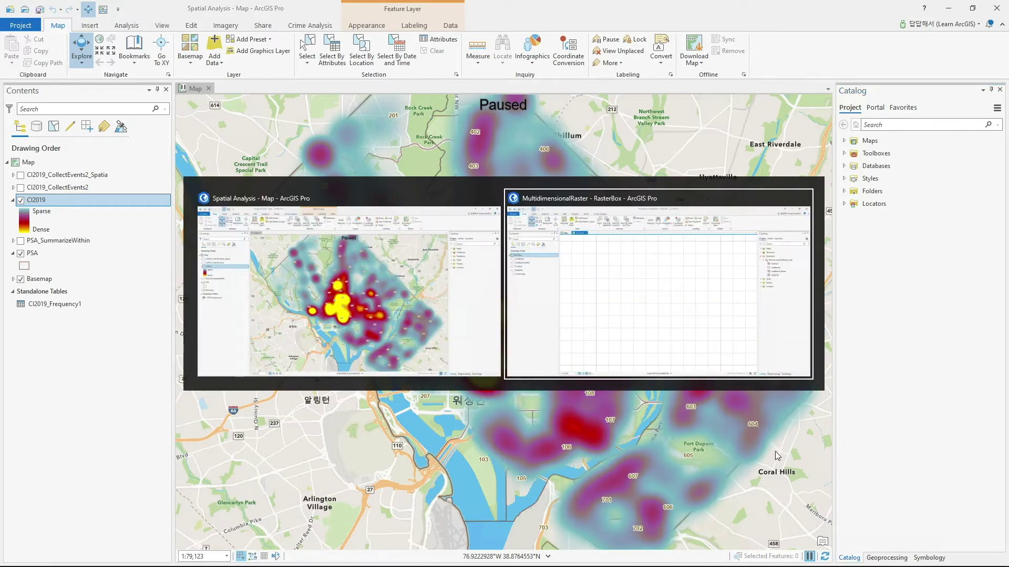
click(687, 327)
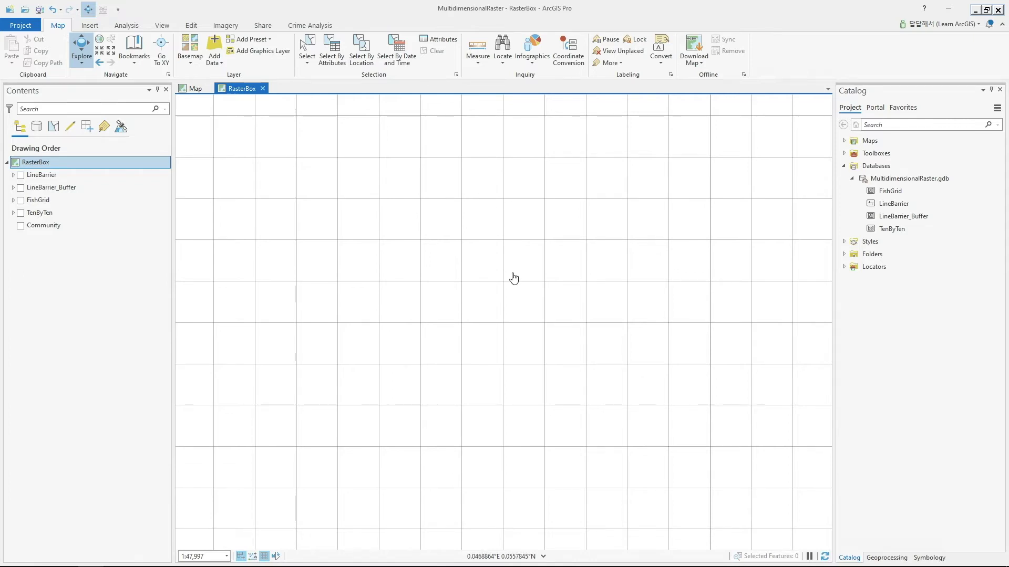
key(alt+Tab)
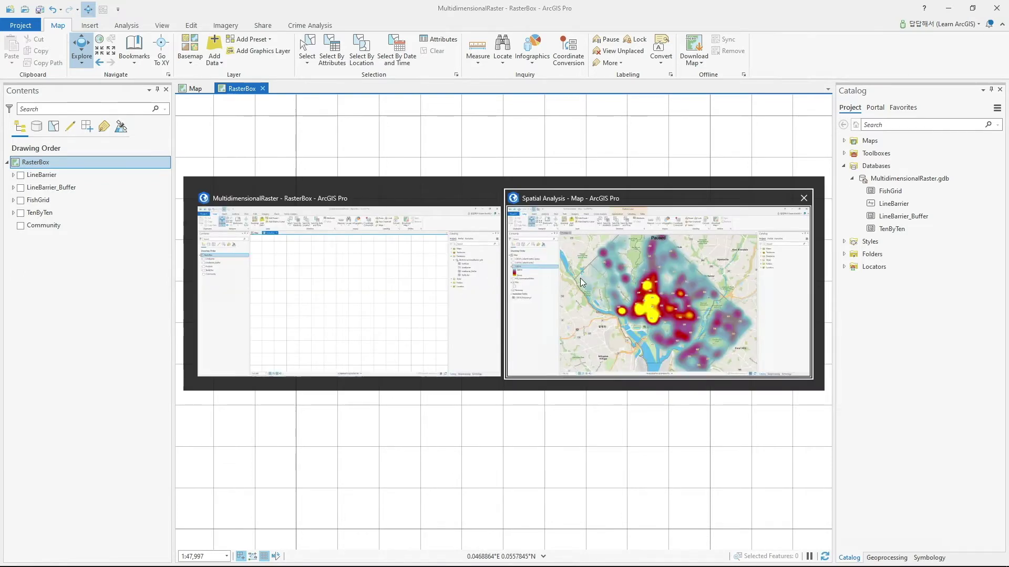
click(403, 265)
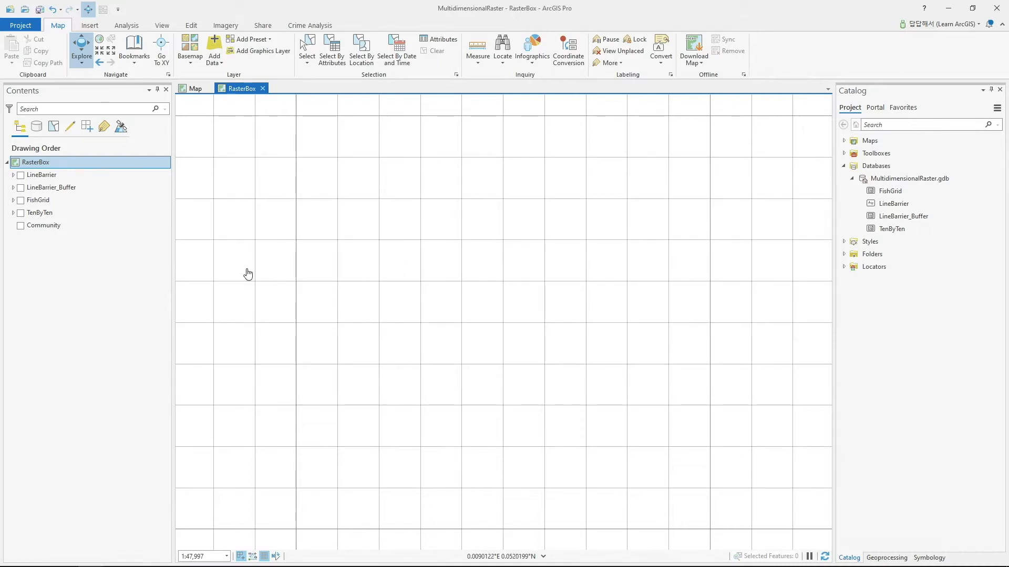
click(21, 213)
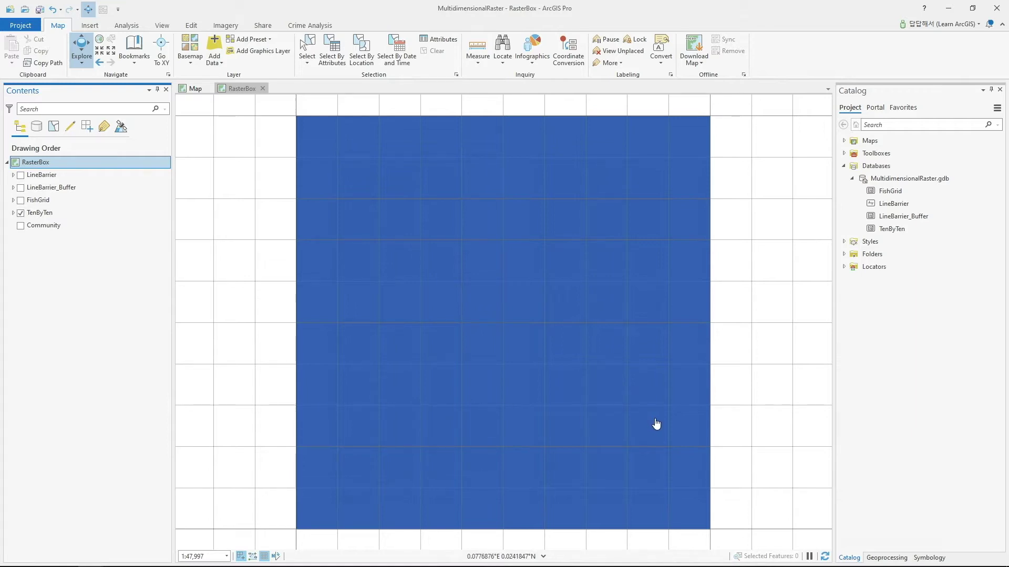
- Search the geoprocessing tools for random and open the Create Random Points tool
click(886, 558)
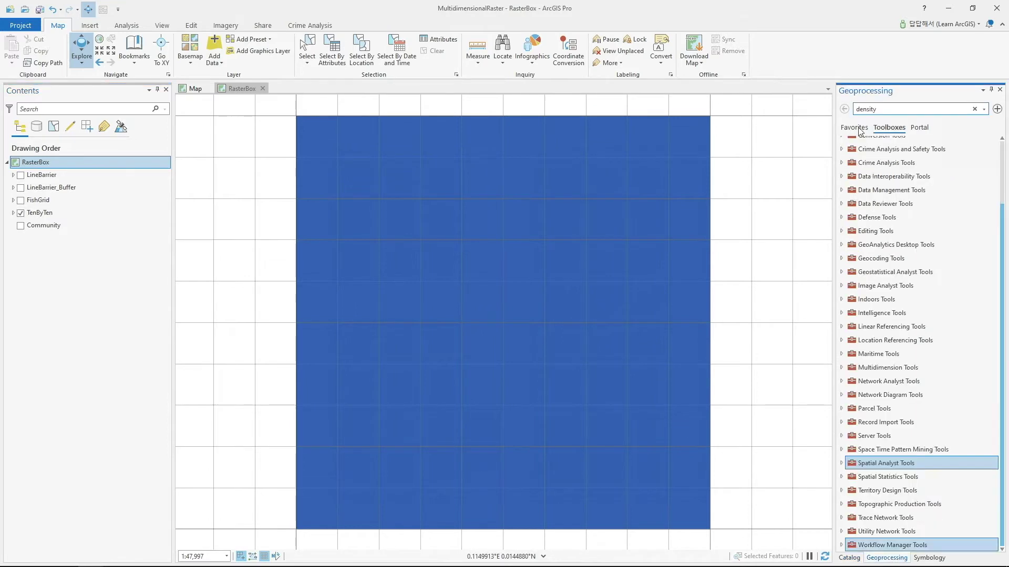
click(887, 109)
text(random)
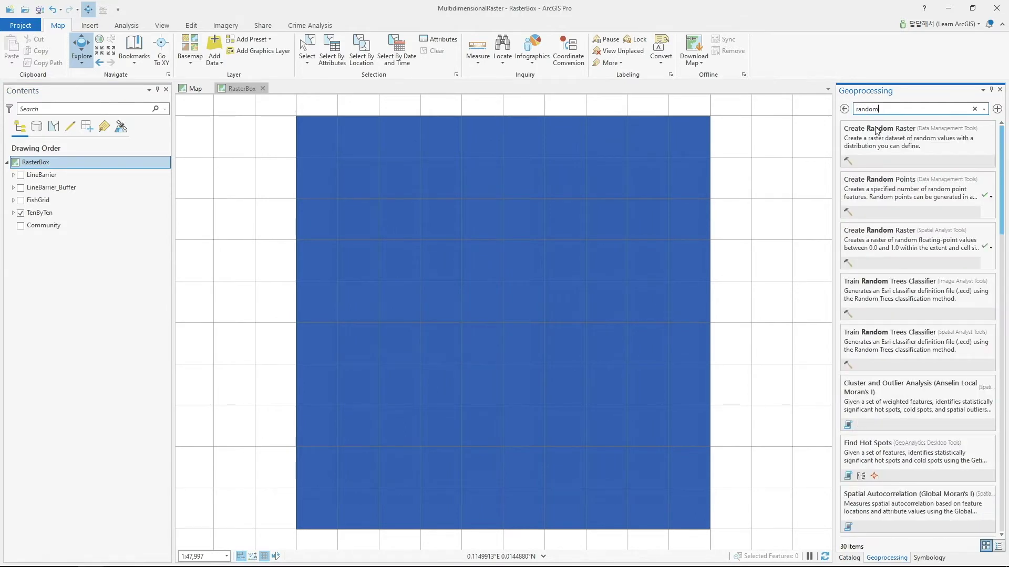
click(883, 181)
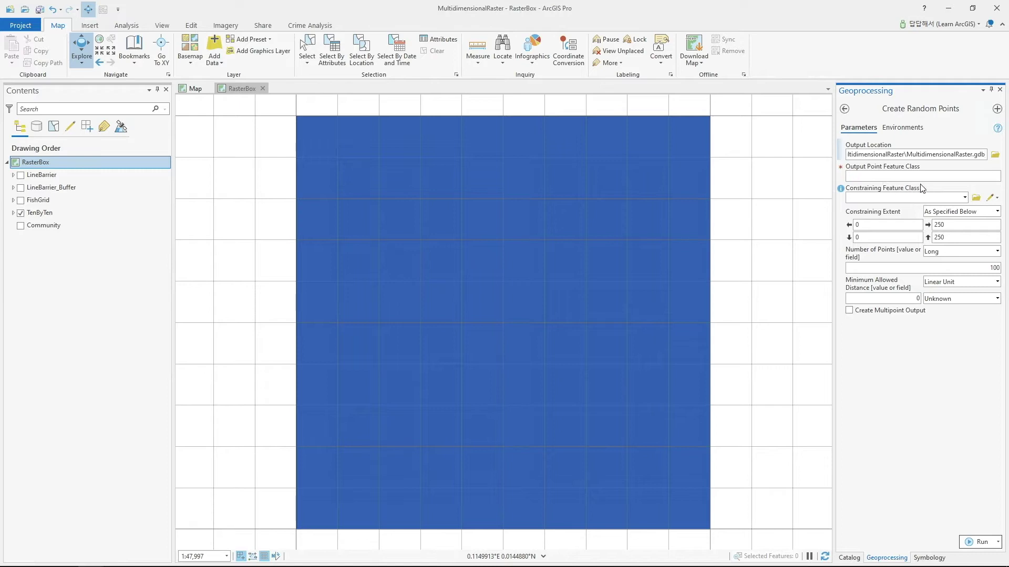
- Name the output point feature class Points_10k and match the constraining extent to the TenByTen layer
click(940, 177)
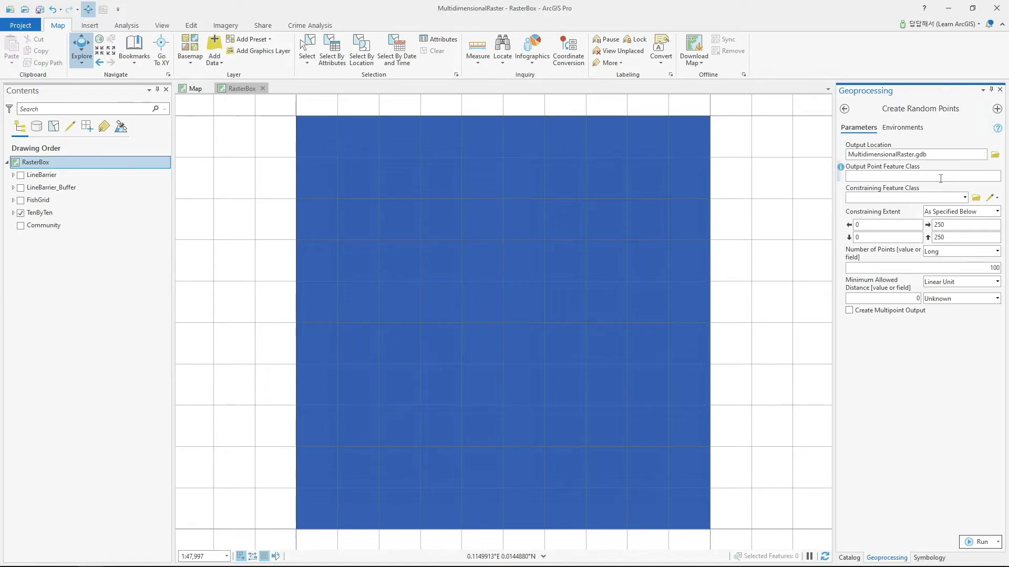
text(Points_10)
key(Tab)
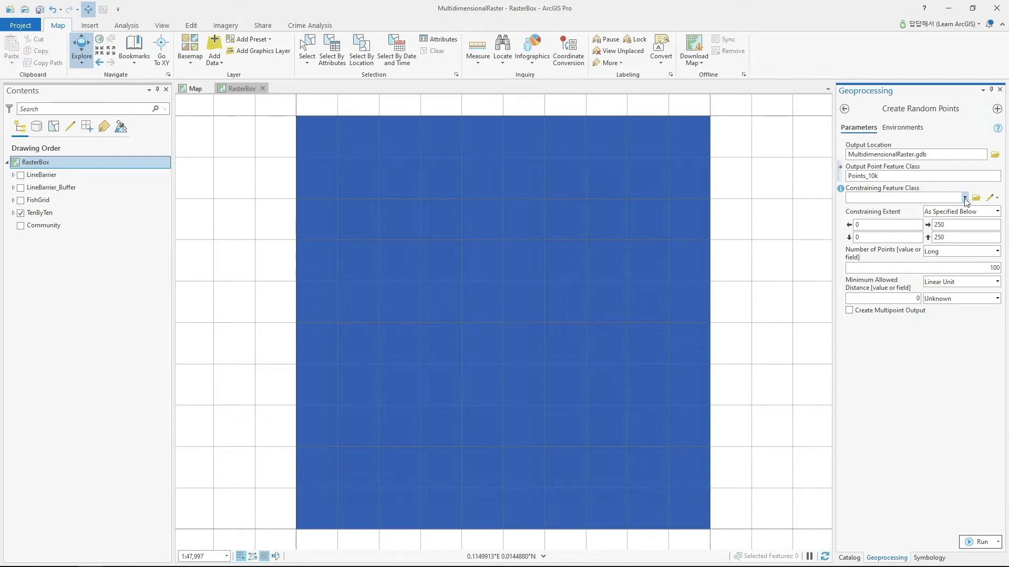
click(998, 212)
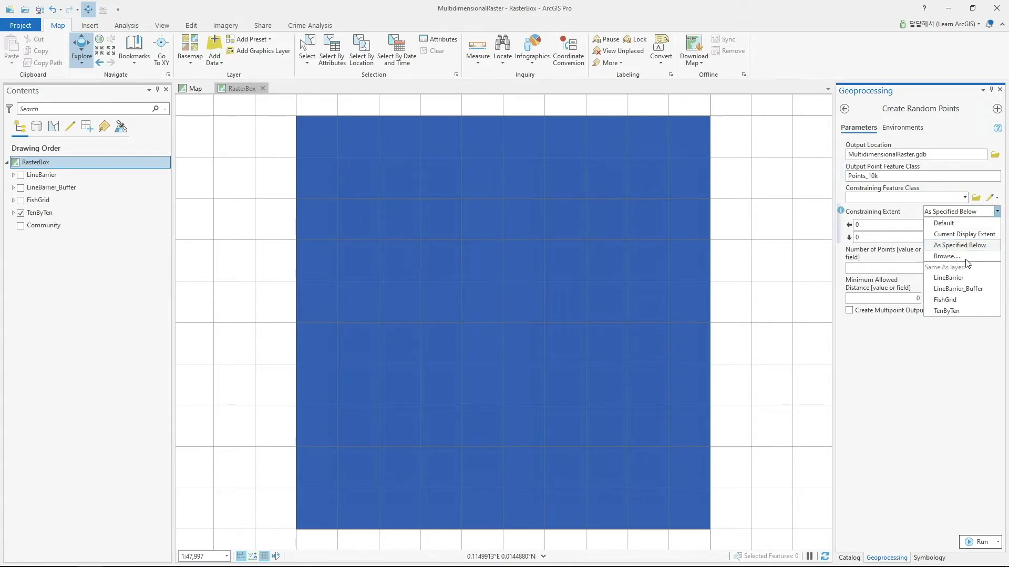
click(958, 309)
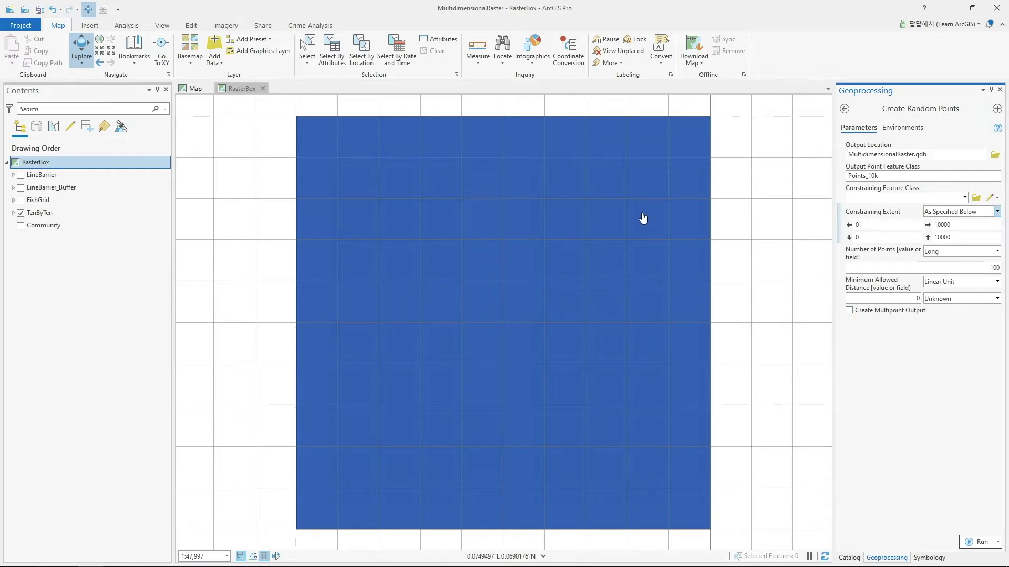
- Set the number of points to 10000 and run Create Random Points
click(977, 267)
text(00)
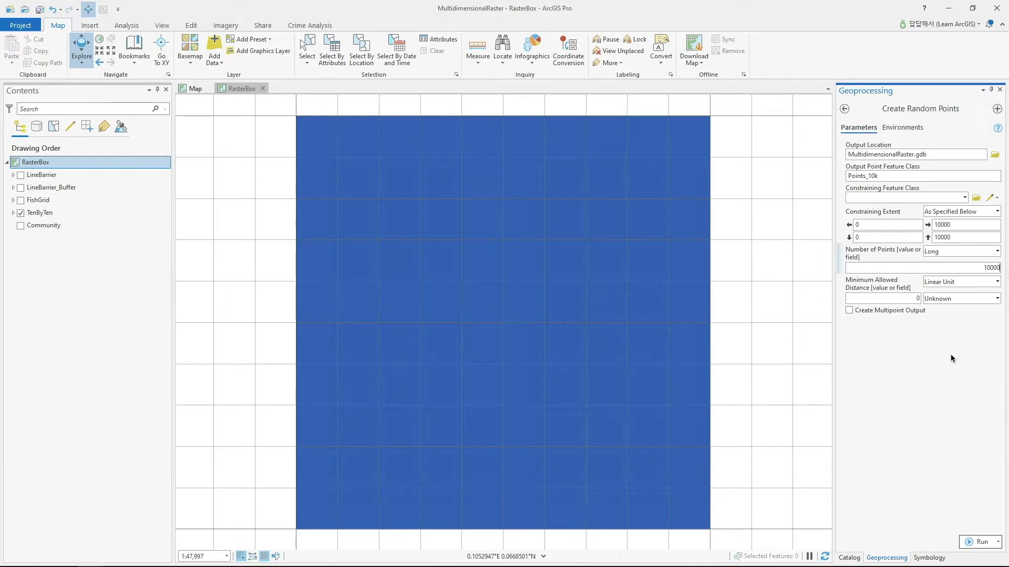
click(972, 539)
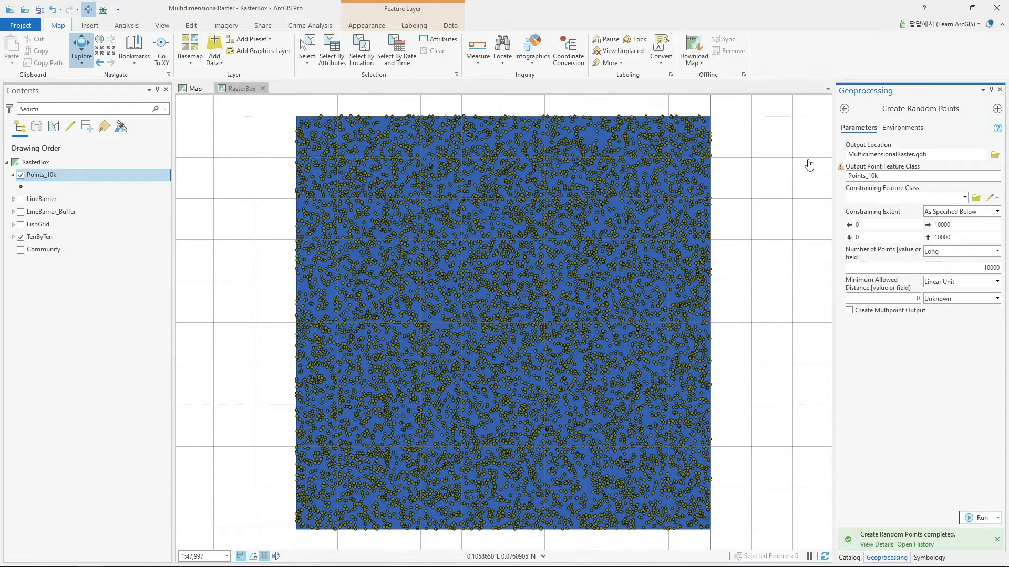
- Search the geoprocessing tools for density and open Point Density from the Density toolset of Spatial Analyst Tools
click(844, 109)
click(882, 111)
key(ctrl+a)
text(density)
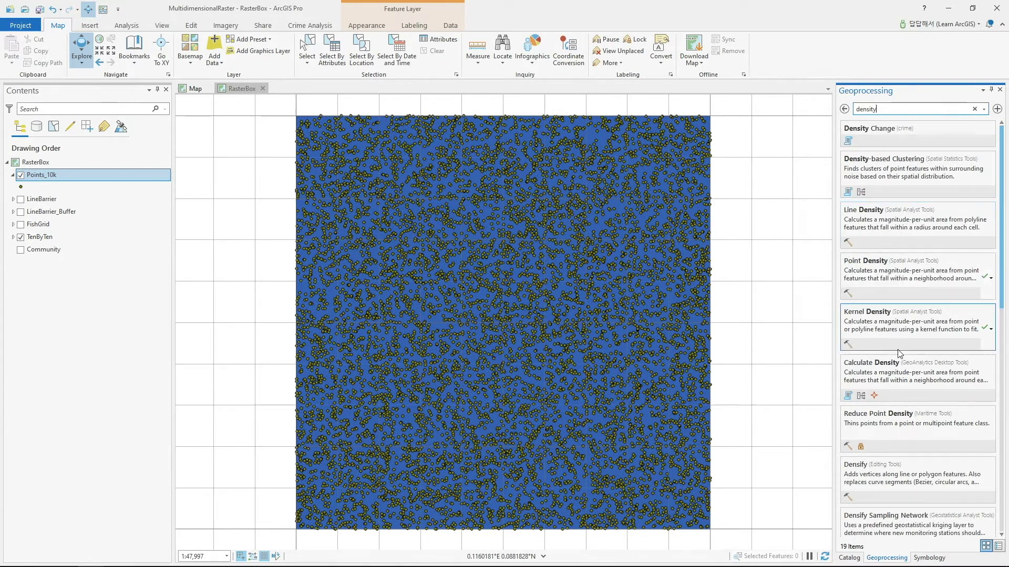
click(909, 268)
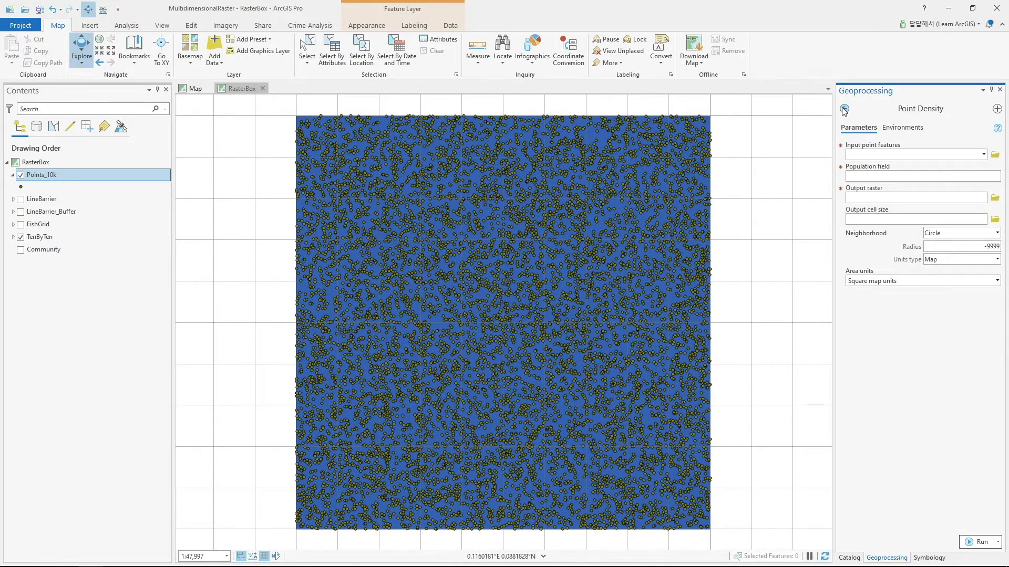
click(844, 109)
click(920, 261)
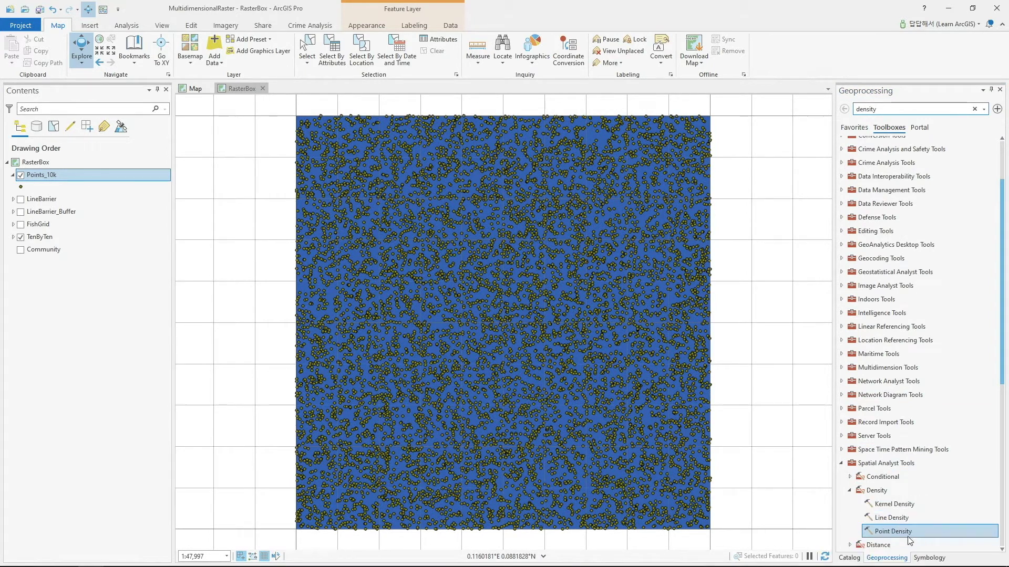
scroll(916, 525, down, 8)
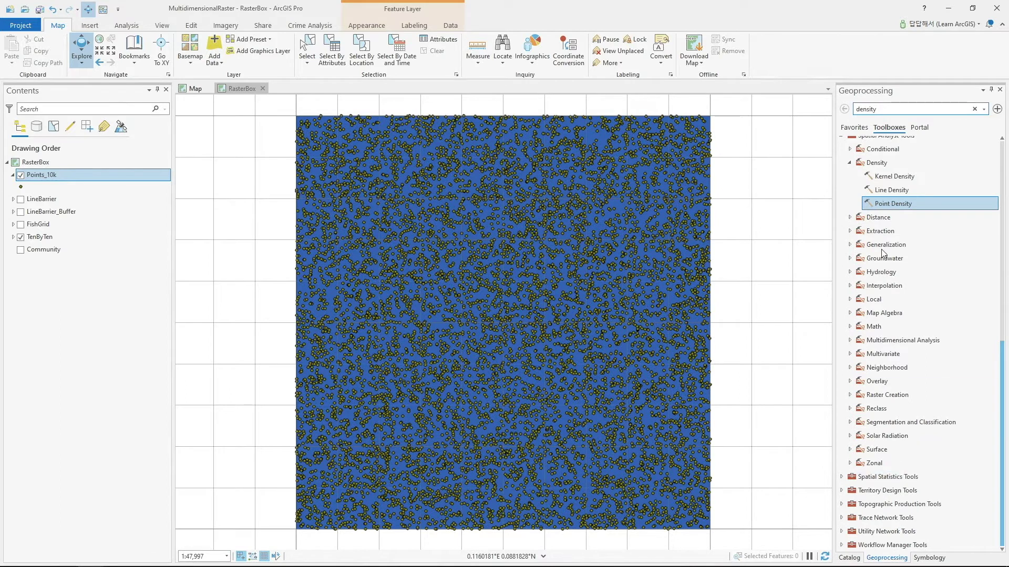
double_click(899, 206)
- Use Points_10k as the input point features and leave the population field at NONE
click(982, 154)
click(885, 167)
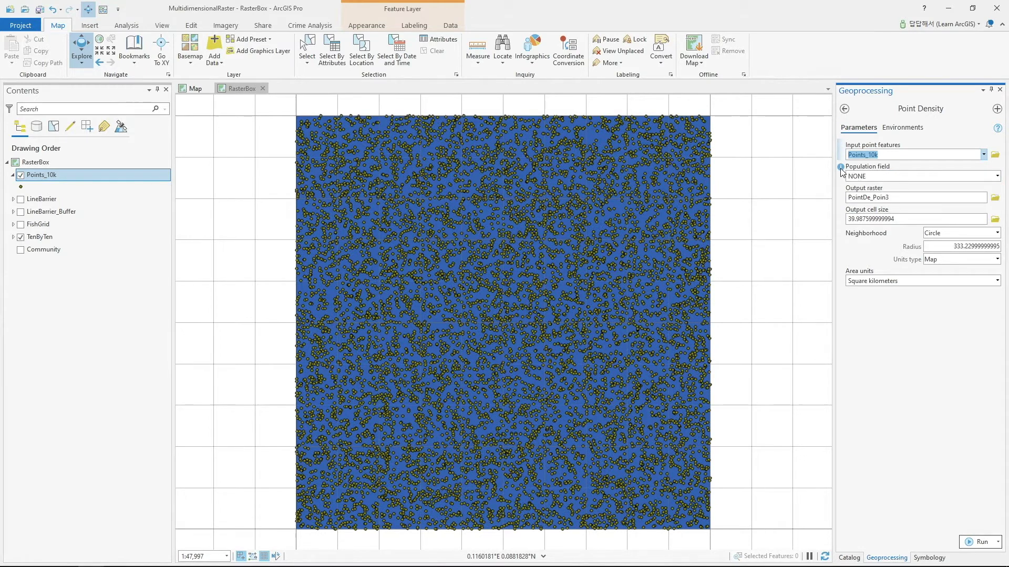
click(997, 177)
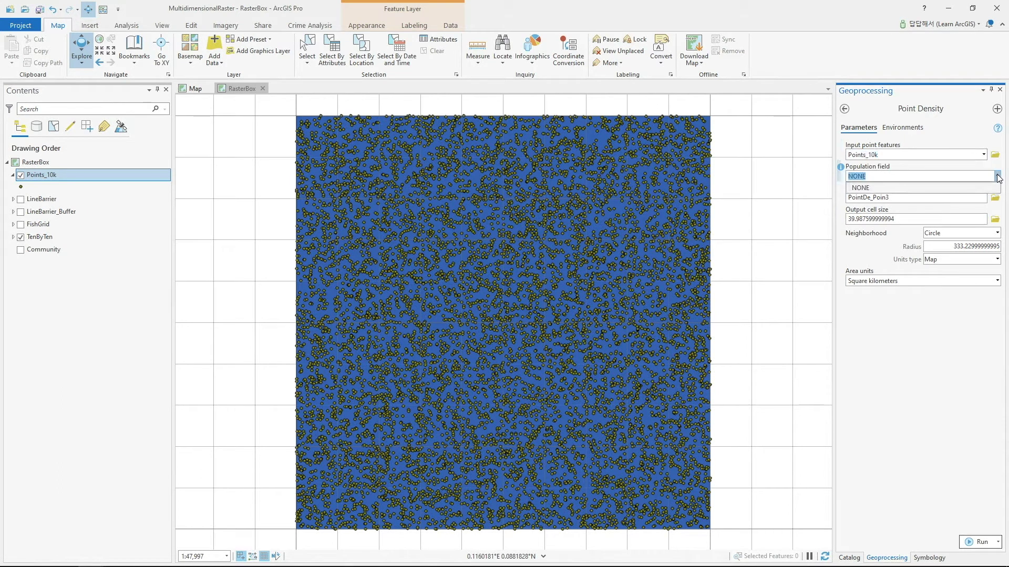
click(997, 177)
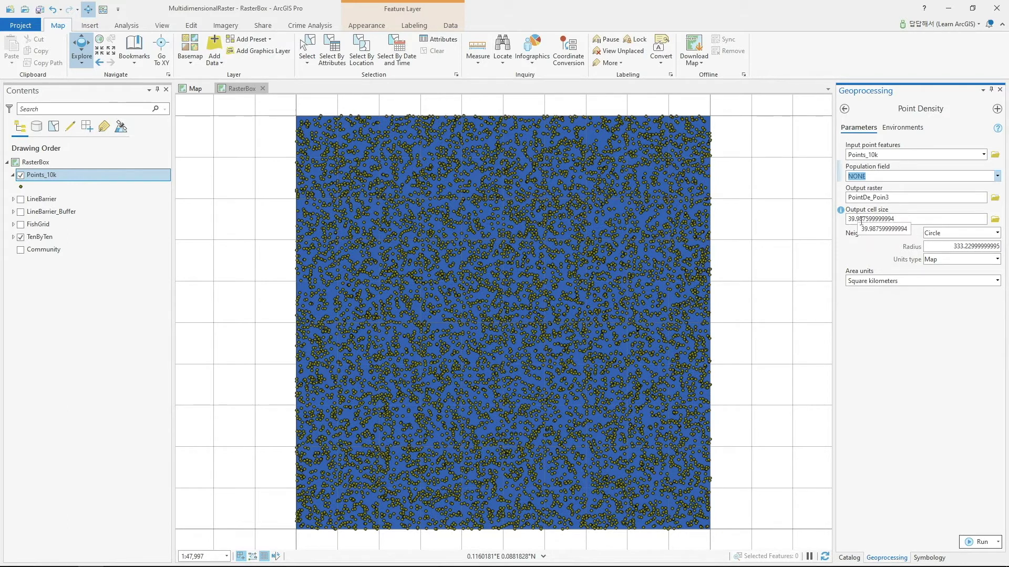
- Set the Point Density processing extent to match the TenByTen layer, from 0 to 10000 in both directions
click(900, 127)
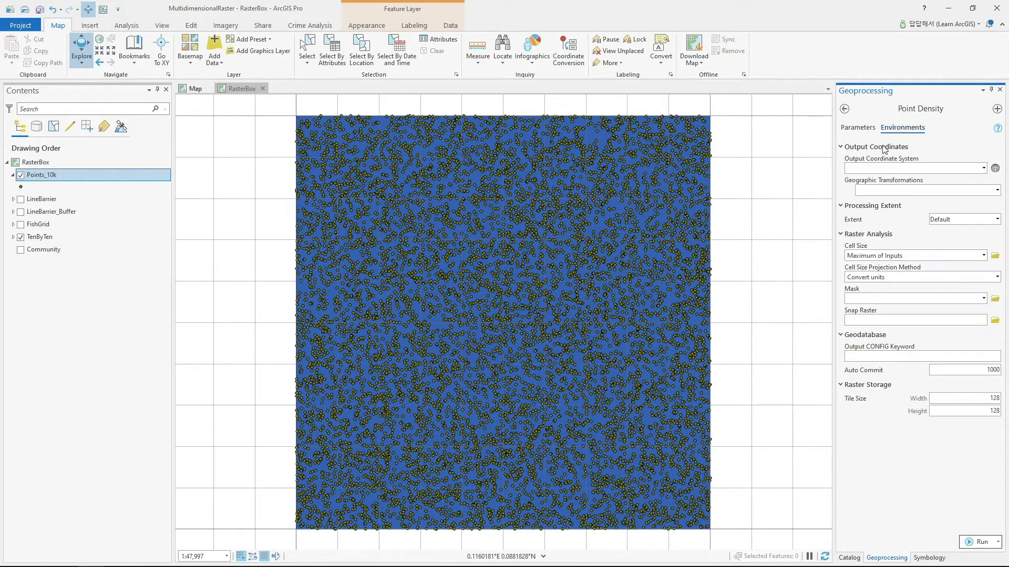
click(996, 219)
click(950, 353)
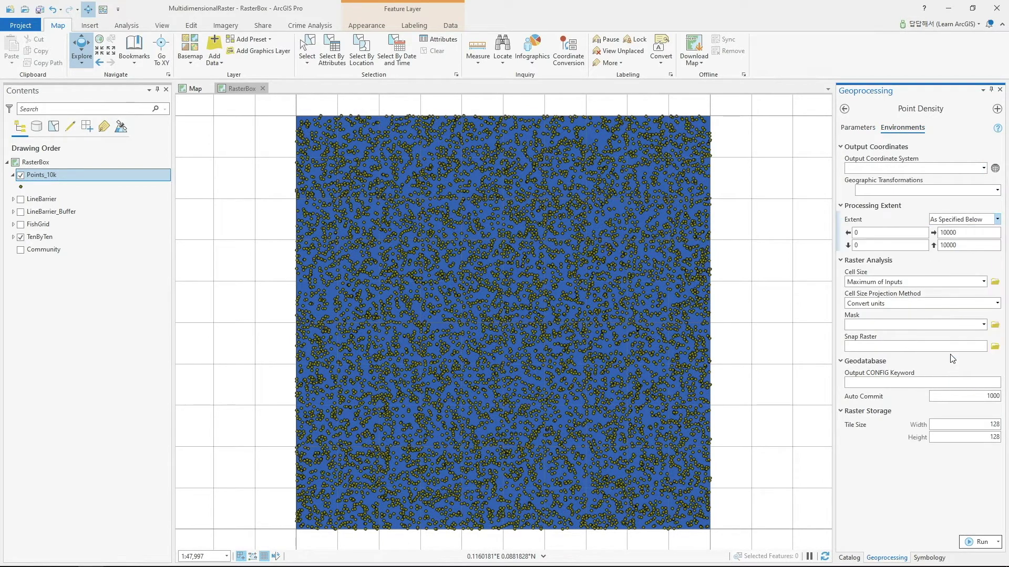
- Set the output cell size to 40 and the circular neighborhood's radius to 560
click(858, 127)
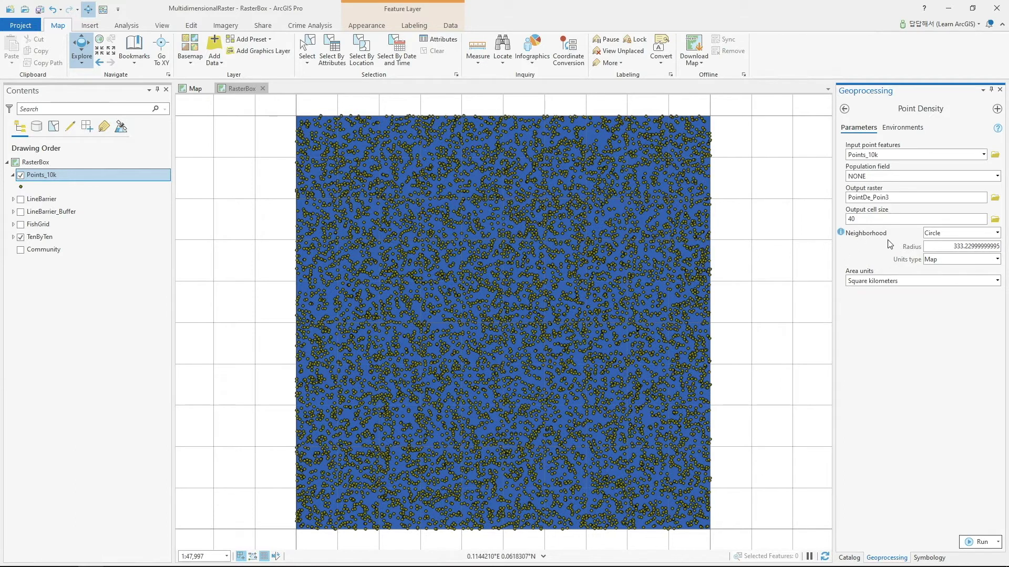
click(996, 234)
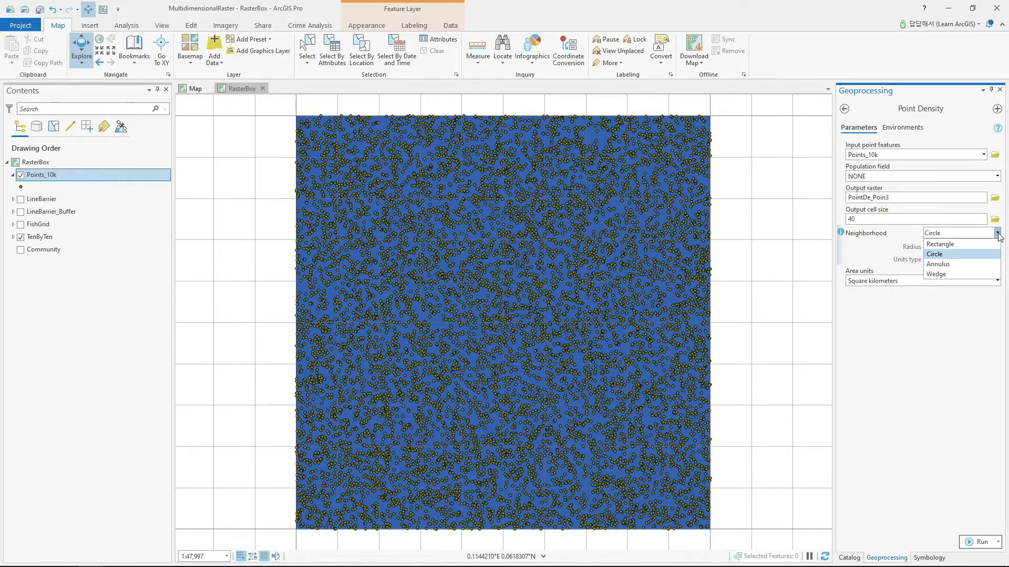
click(997, 235)
double_click(992, 247)
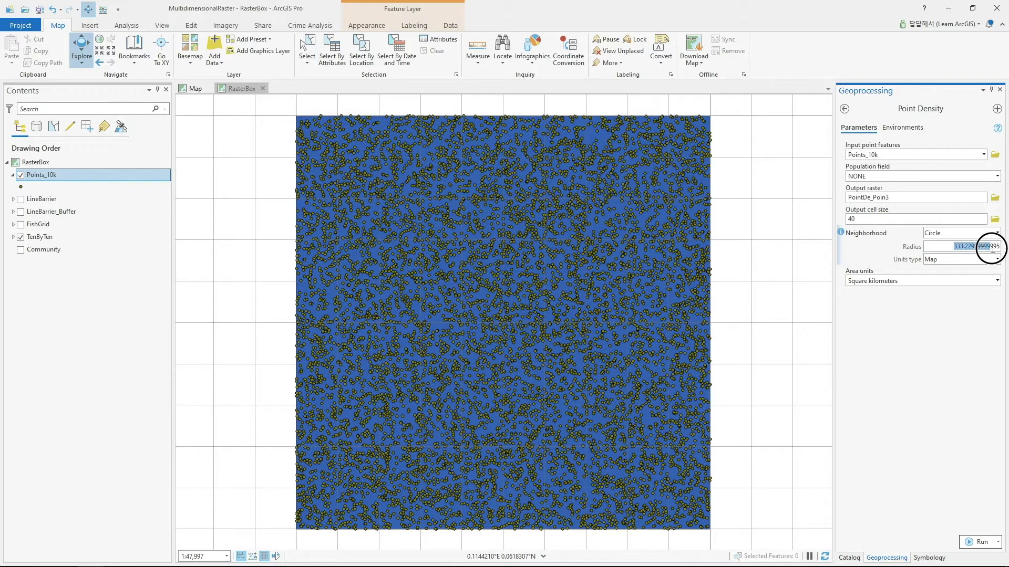
double_click(949, 247)
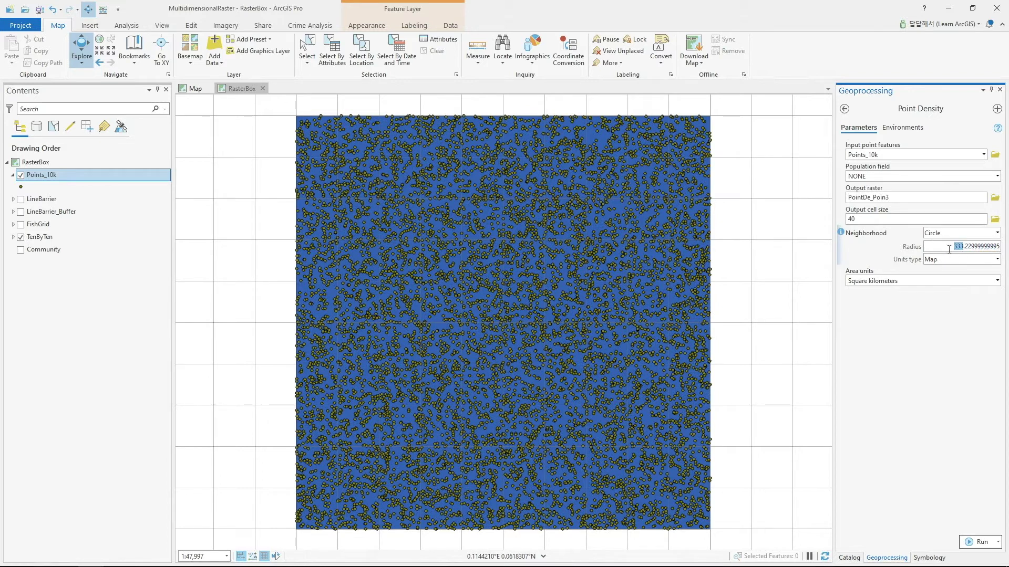
drag(949, 248, 1001, 249)
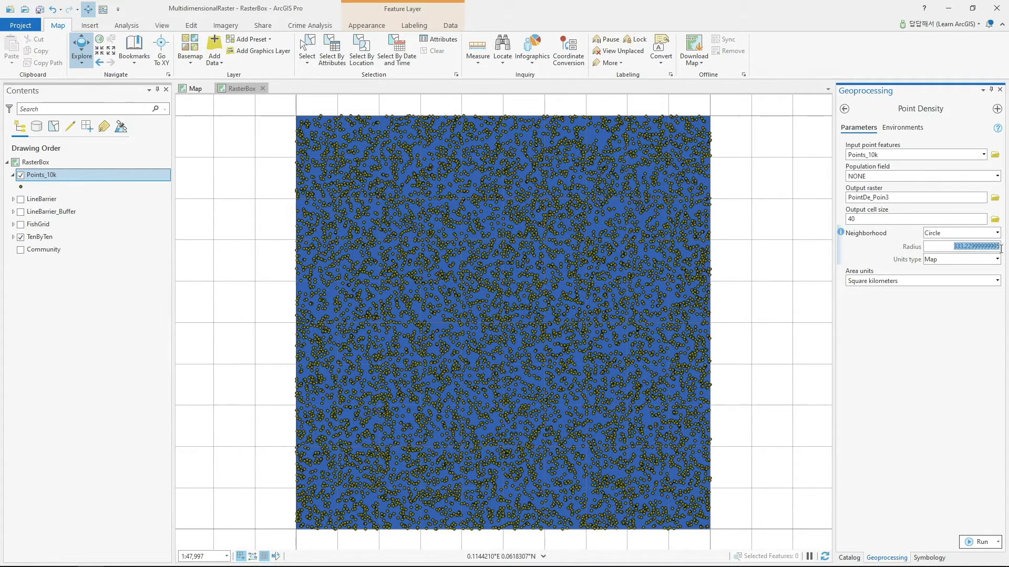
click(934, 315)
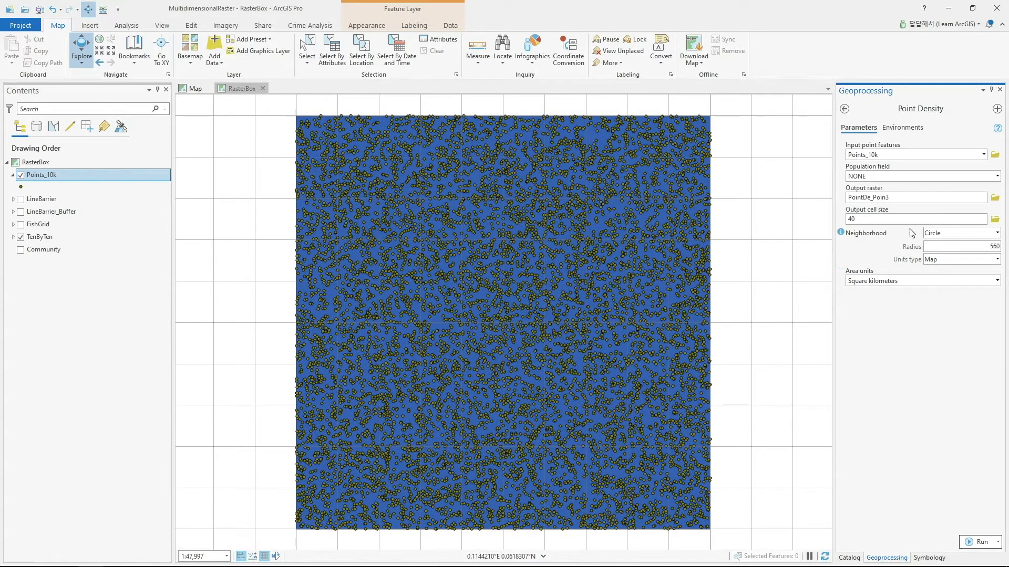
- Switch the neighborhood units type to Cell and set the output cell size to 1000
click(996, 259)
click(945, 281)
double_click(926, 218)
- Set the neighborhood units type back to Map and the radius to 560
double_click(995, 246)
click(996, 258)
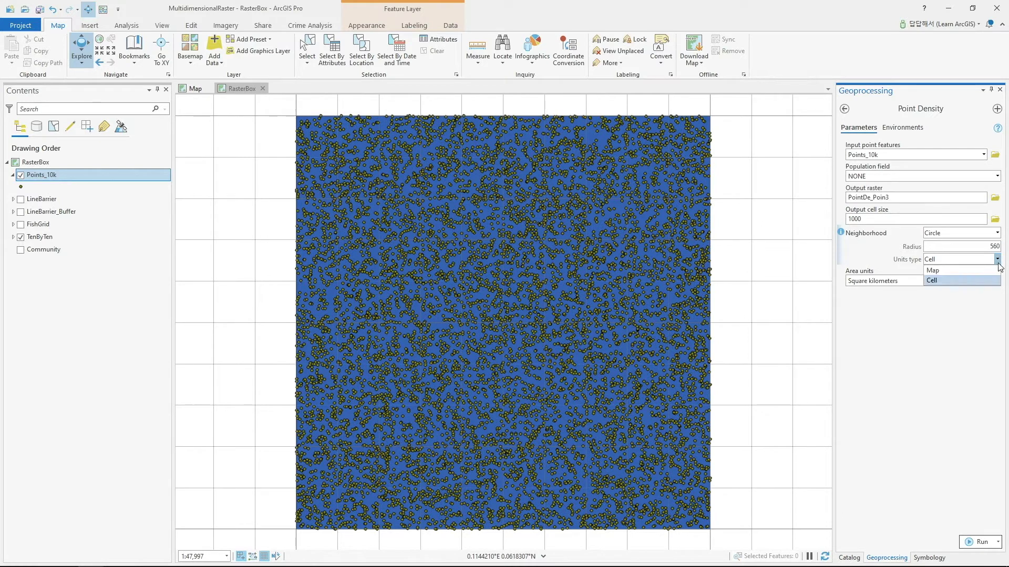
click(977, 278)
double_click(981, 247)
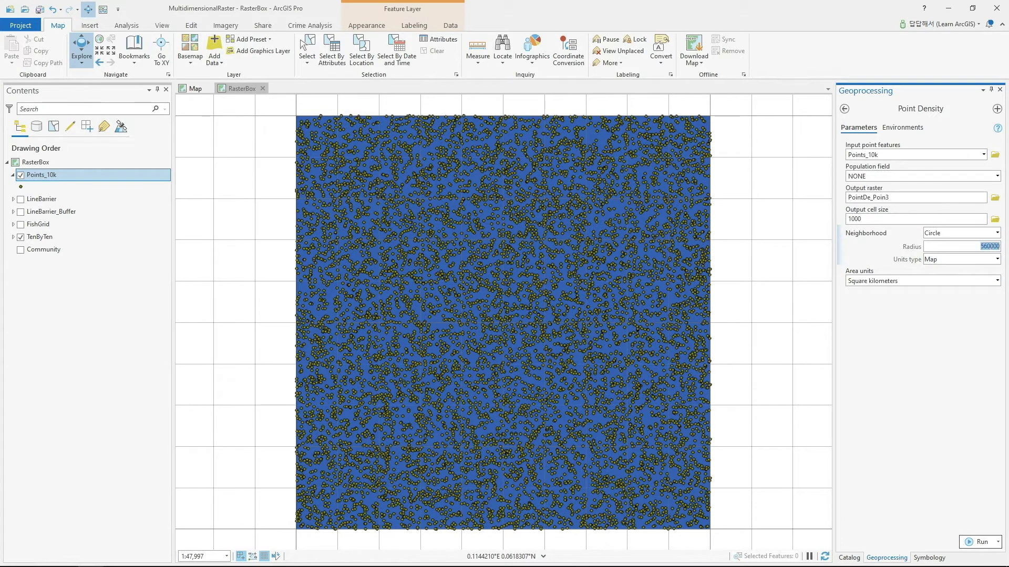
text(560)
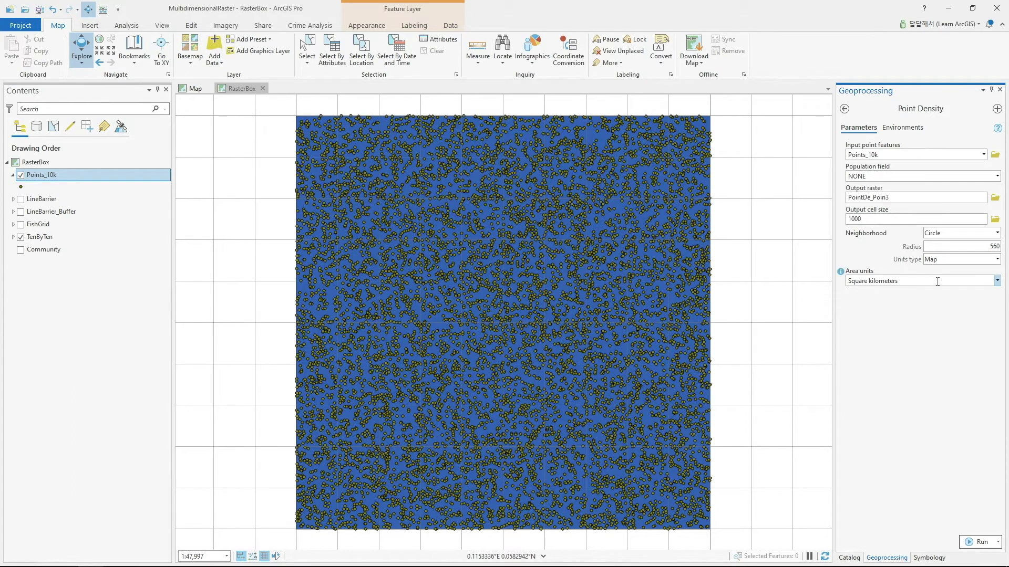
- Choose Square kilometers as the area units and run the Point Density tool
click(997, 281)
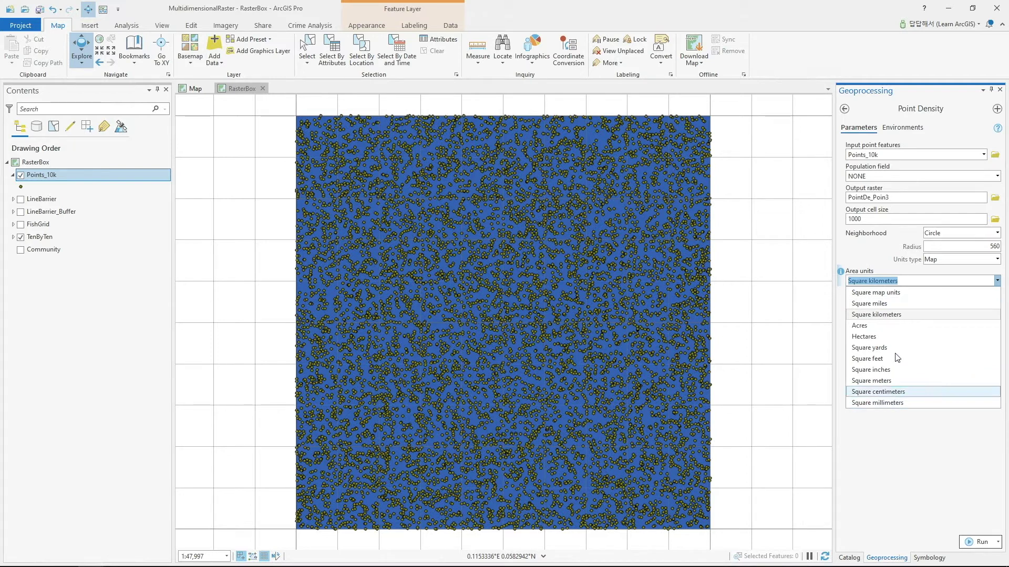
click(896, 315)
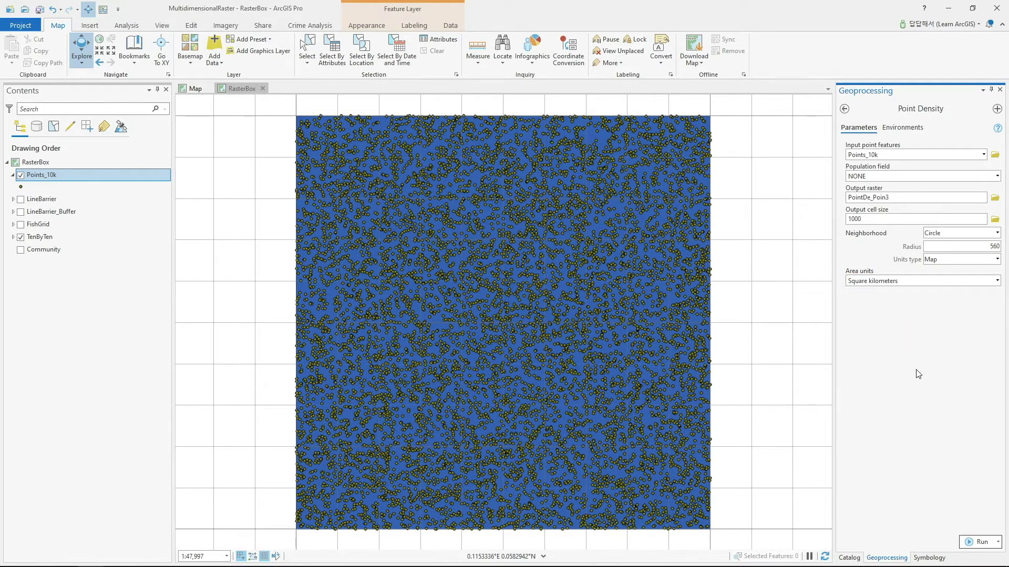
click(972, 543)
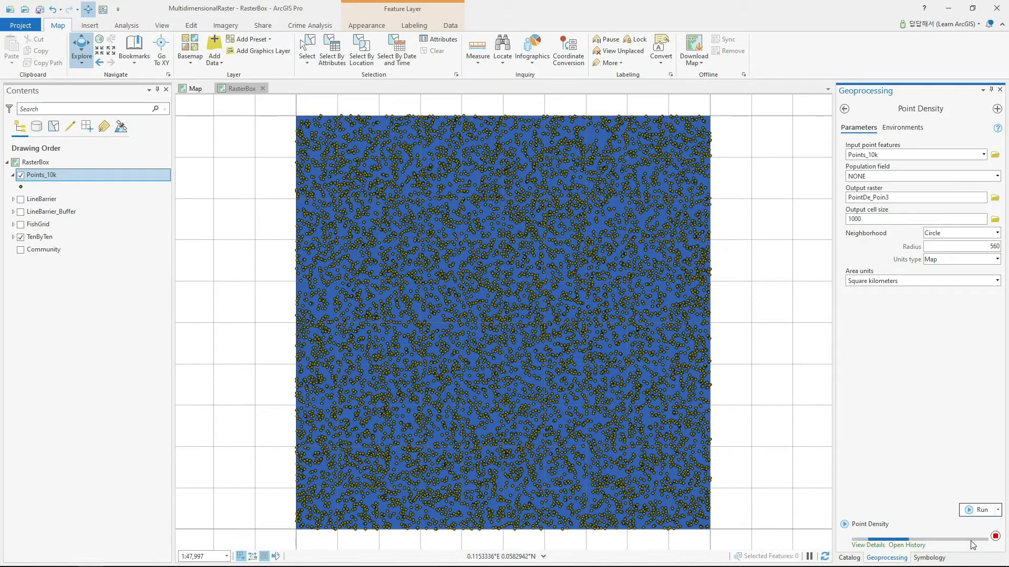
- Hide the Points_10k and TenByTen layers to reveal the new PointDe_Poin3 density raster
mouse_move(970, 540)
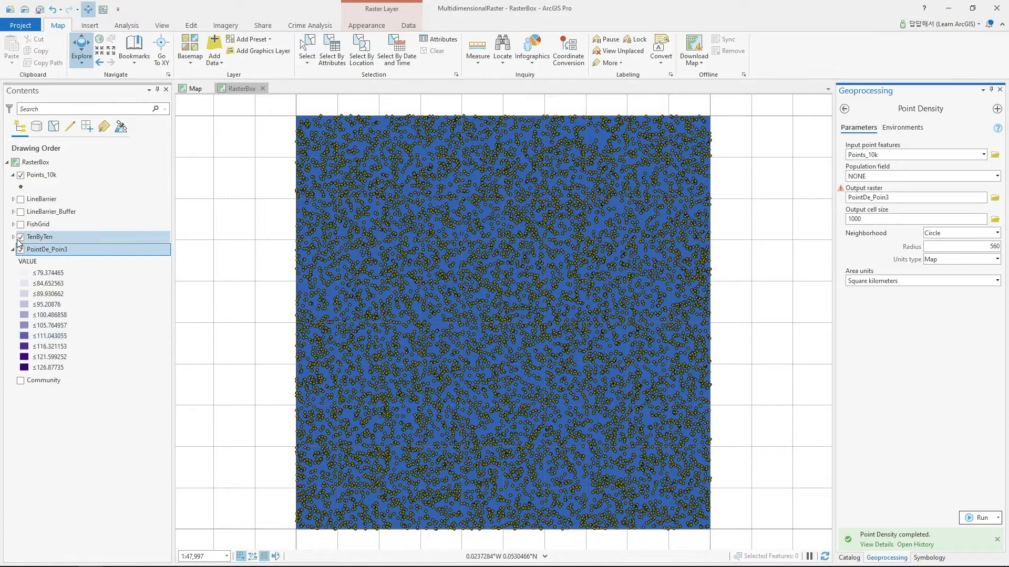
click(21, 175)
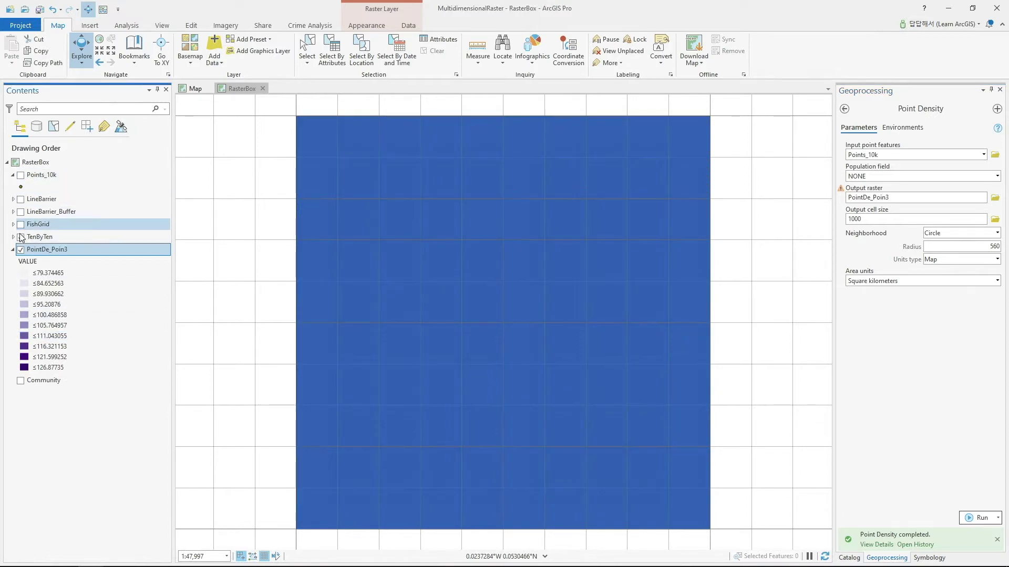
click(21, 238)
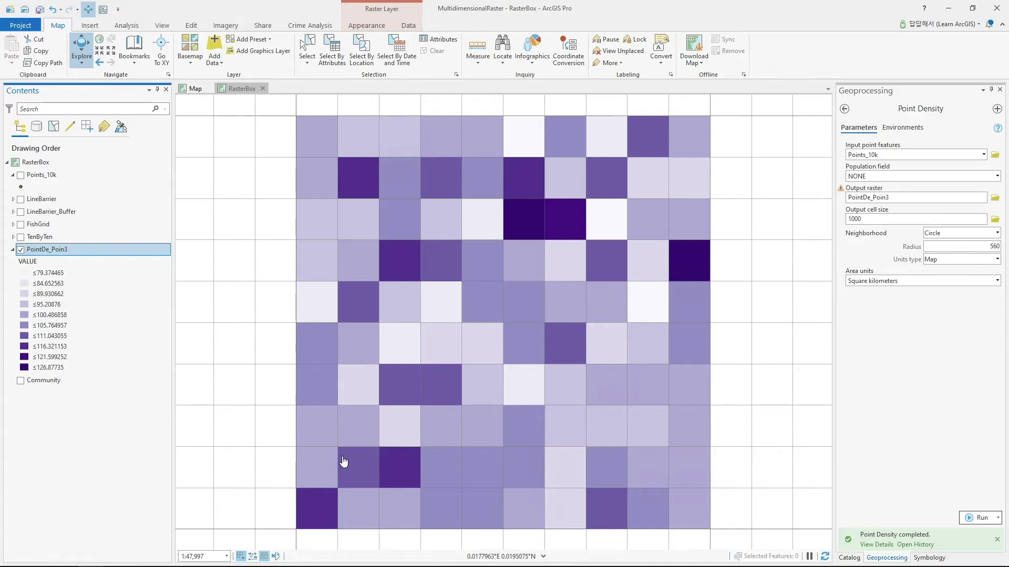
- Check the pixel values of four dark cells in the PointDe_Poin3 raster, and hide that layer
click(527, 237)
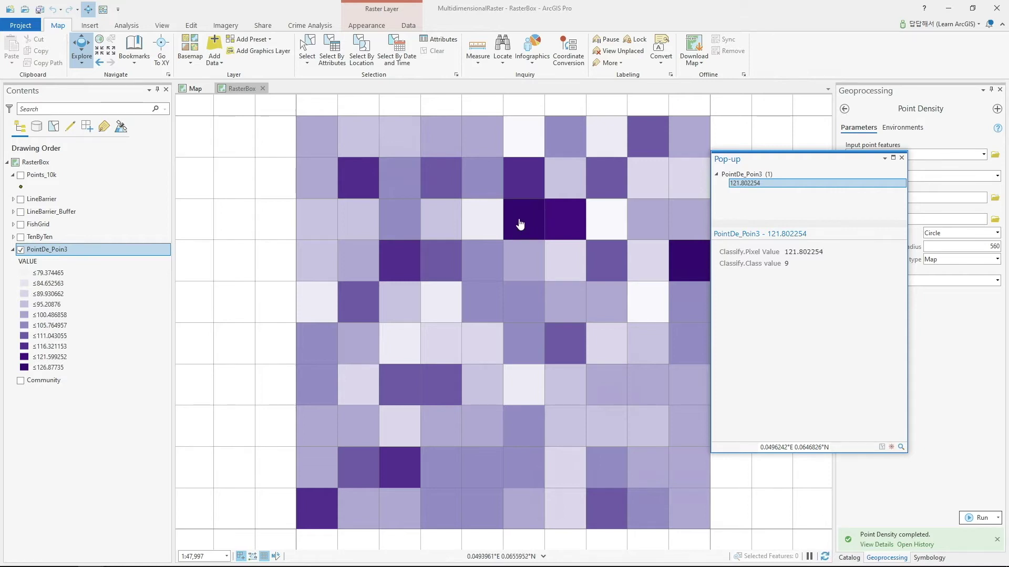
click(691, 258)
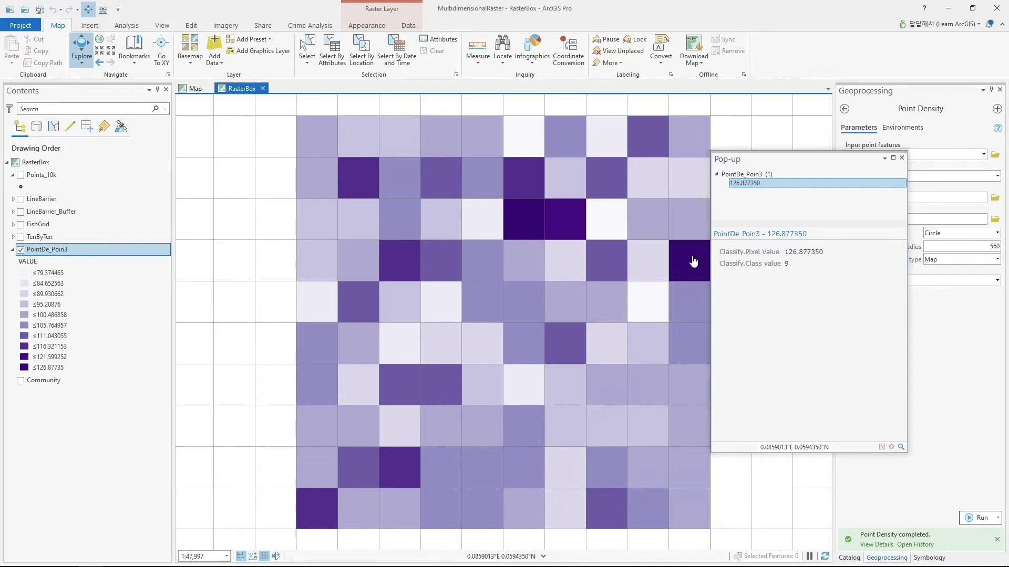
click(390, 477)
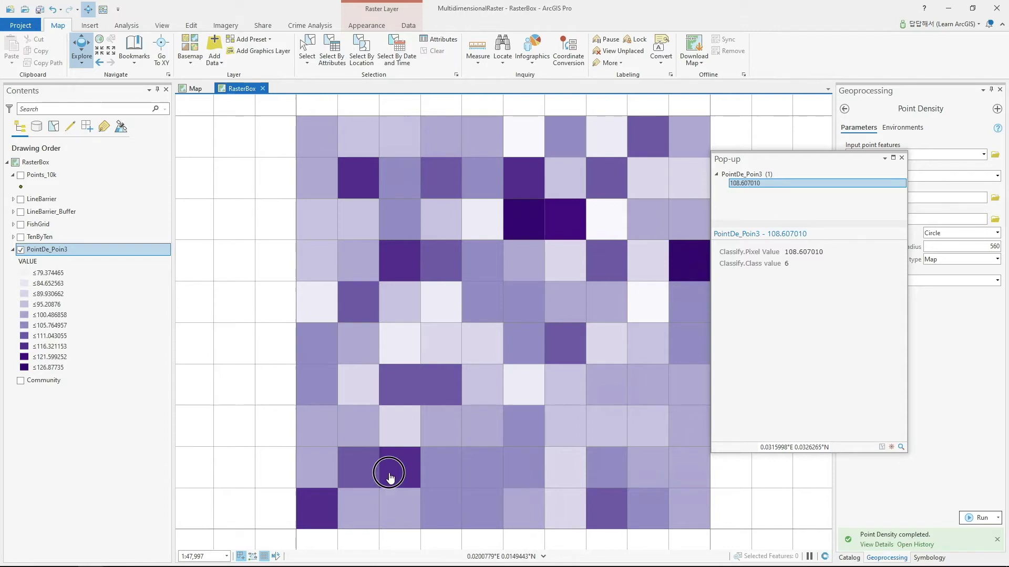
click(324, 518)
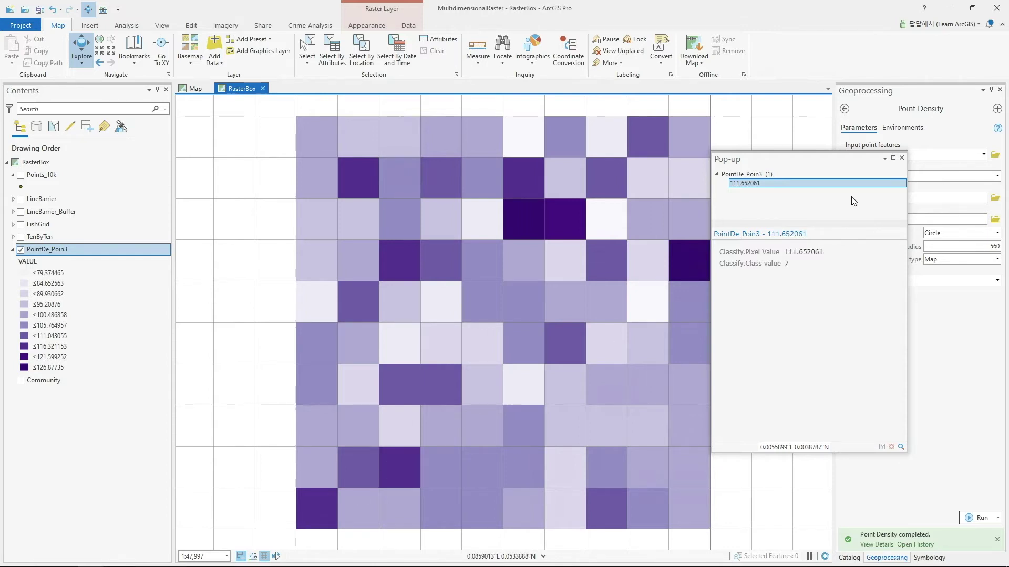
click(901, 157)
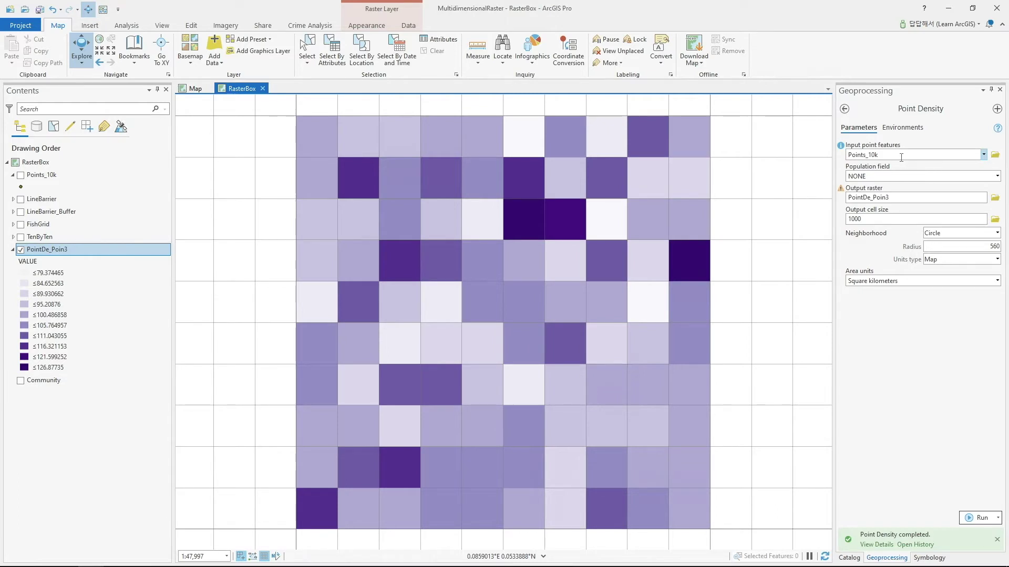
click(20, 250)
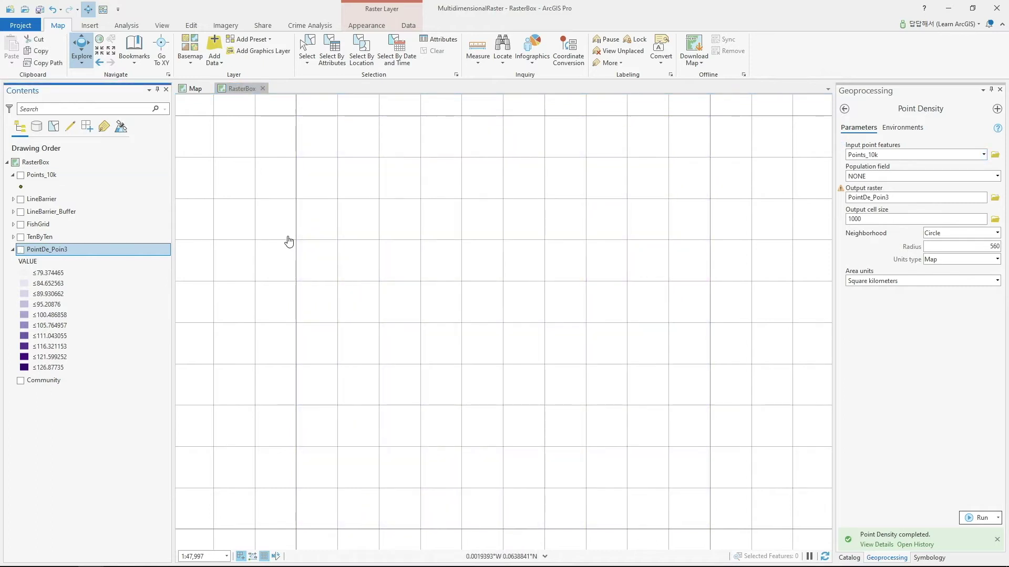
- Switch to the Spatial Analysis project and inspect individual CI2019_CollectEvents2 points around M St NW and 3rd St NW at street level
key(alt+Tab)
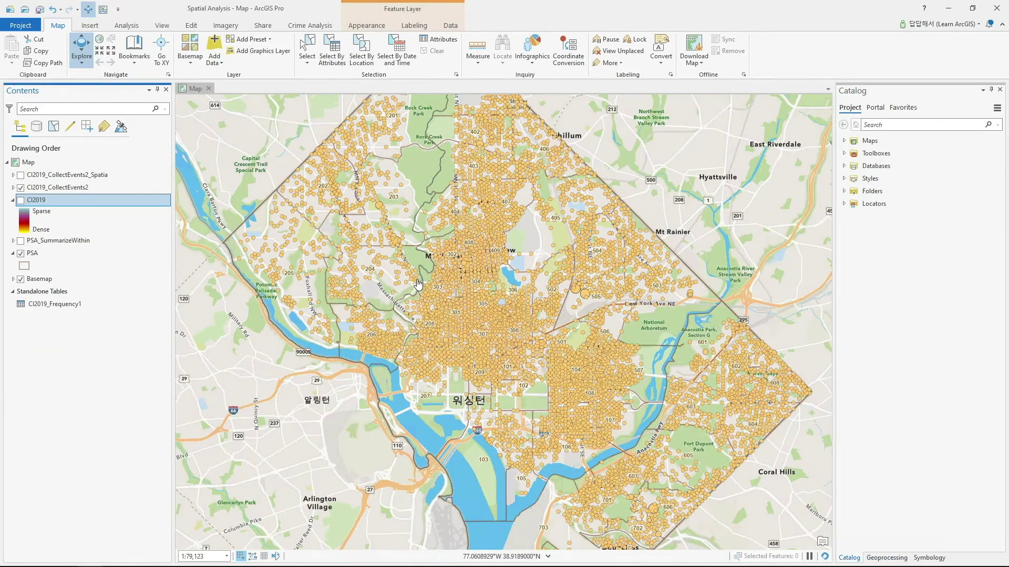
click(411, 307)
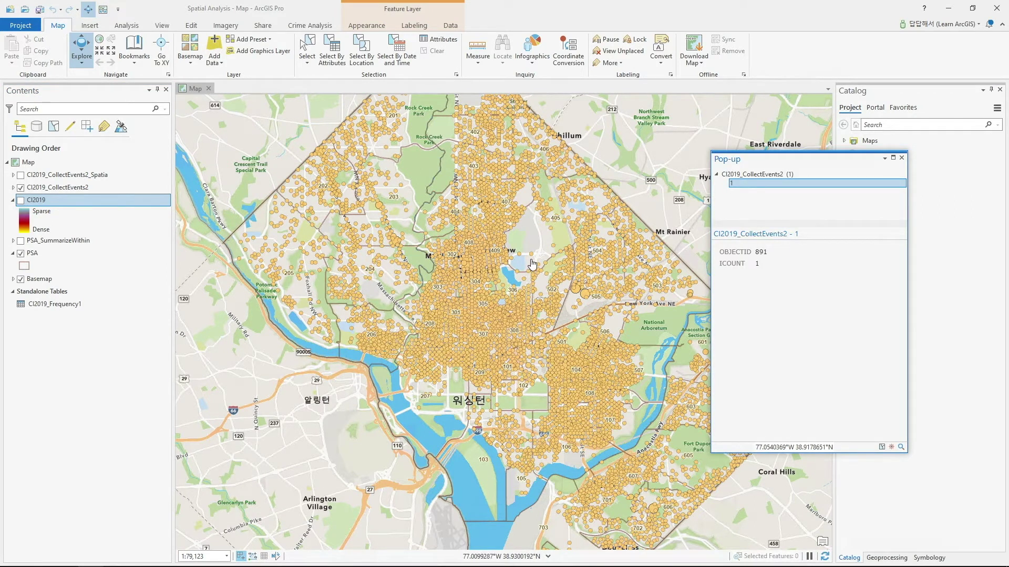
double_click(501, 333)
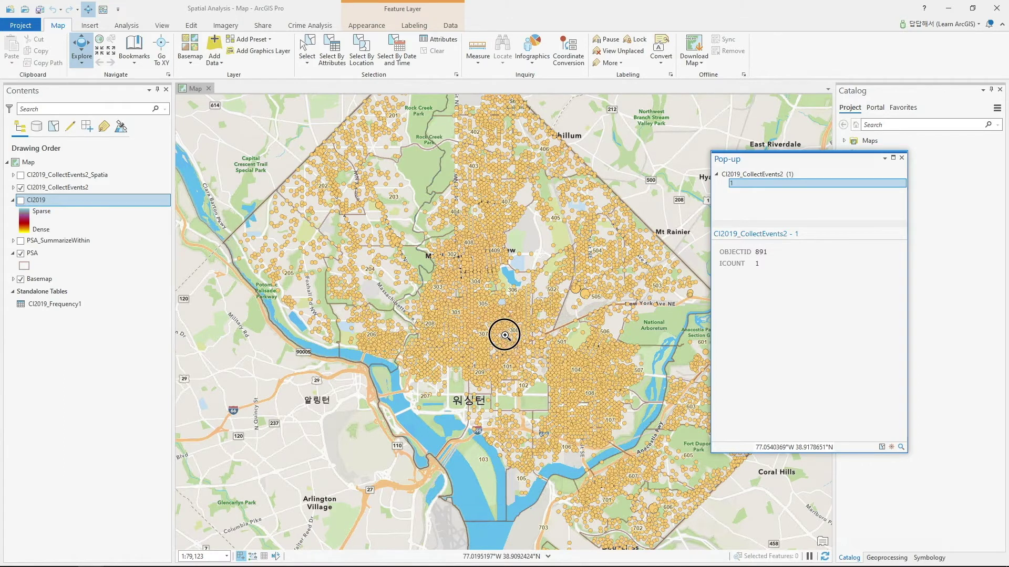
scroll(522, 357, up, 10)
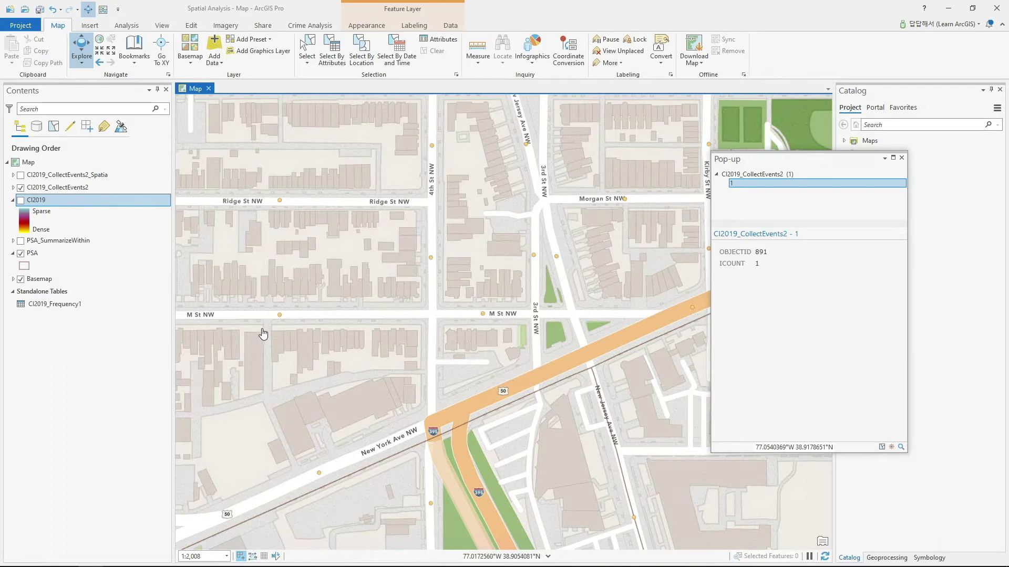
click(280, 316)
click(483, 315)
click(533, 257)
click(558, 258)
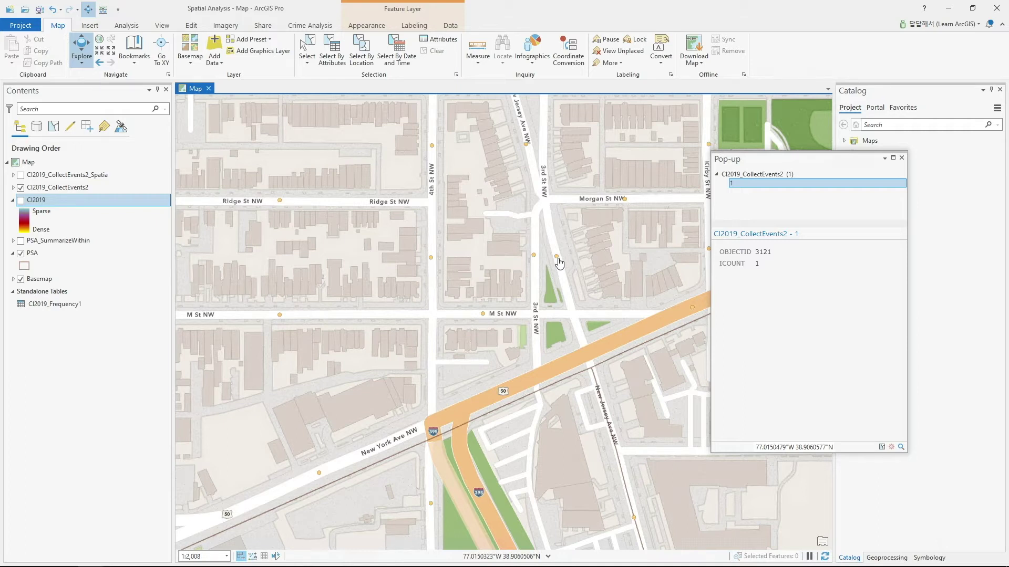
click(559, 262)
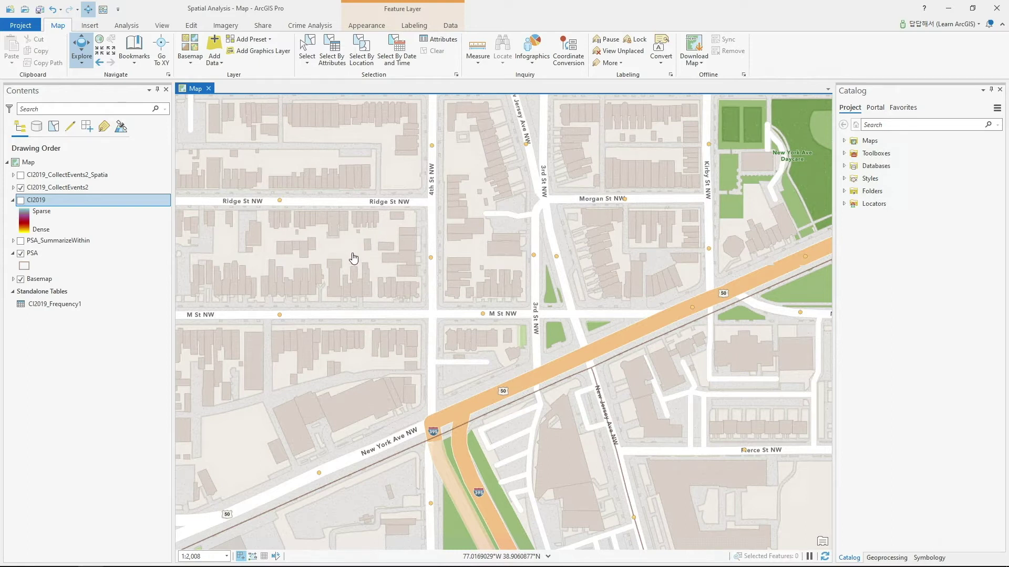
- Switch back to the MultidimensionalRaster project and open the Kernel Density tool with Points_10k as the input features
key(alt+Tab)
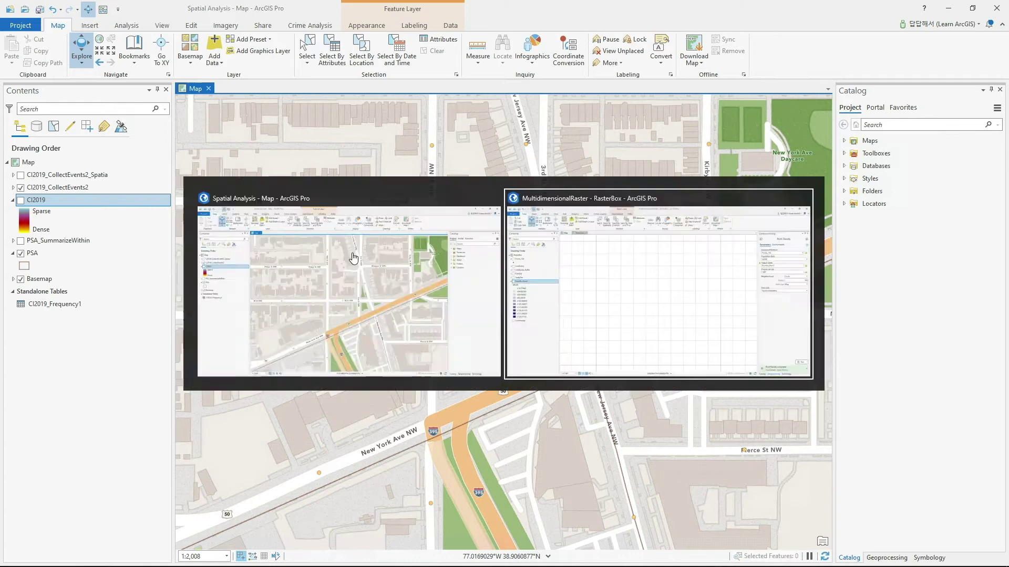
click(845, 109)
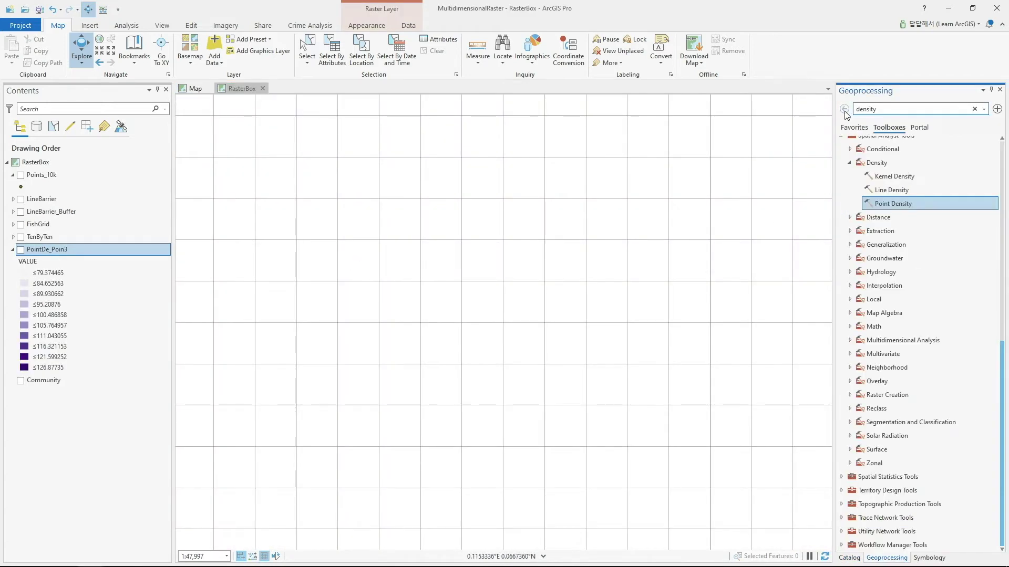
click(893, 176)
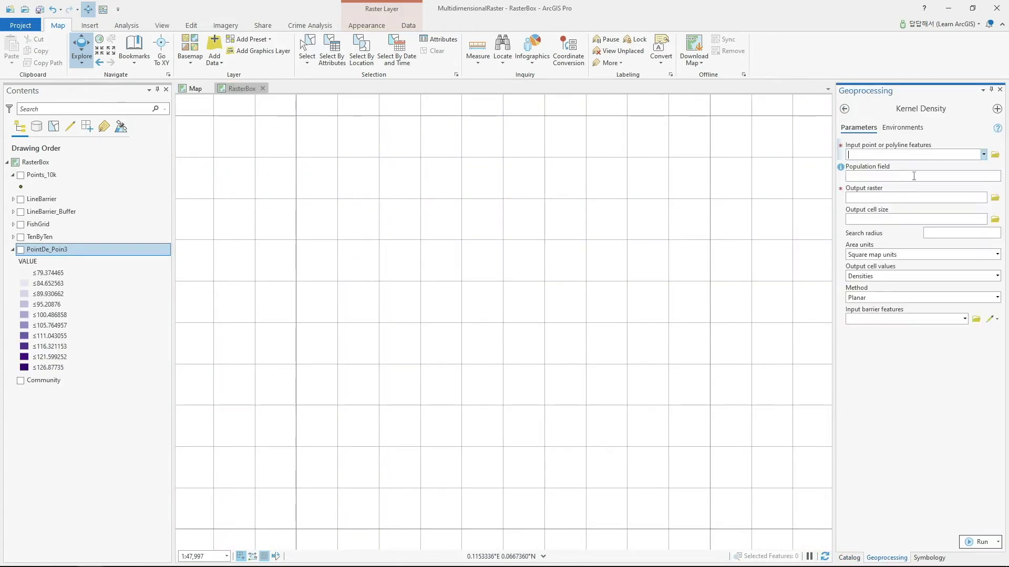
click(983, 155)
click(908, 164)
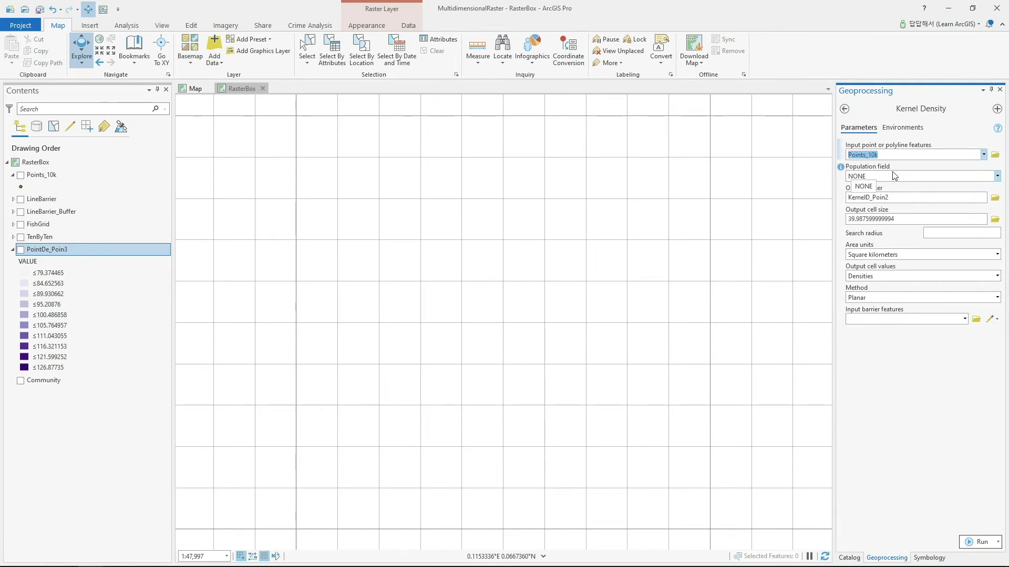
- Set the Kernel Density output cell size to 1000 and match the processing extent to the 10 km square
double_click(938, 219)
text(1000)
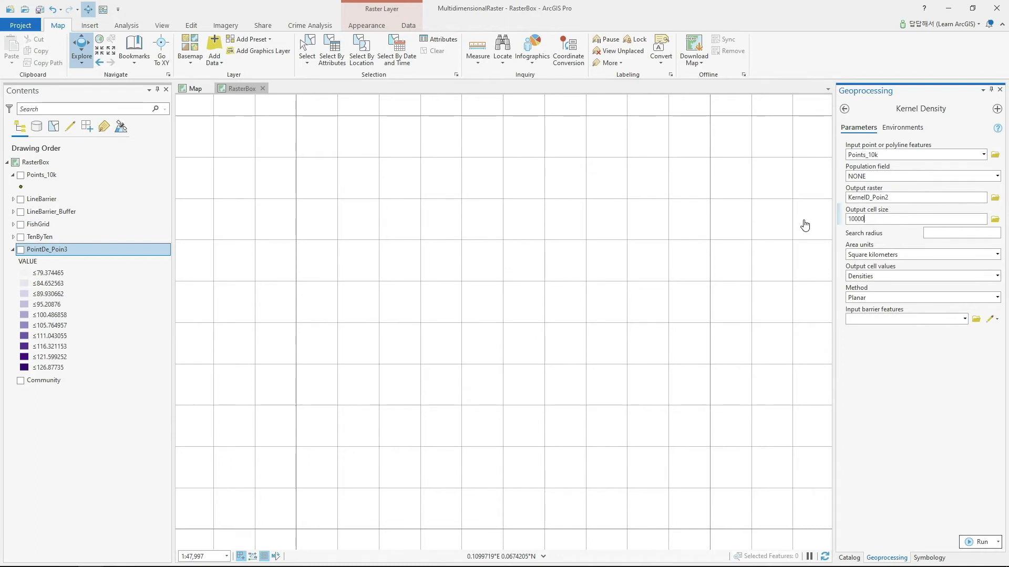
click(913, 130)
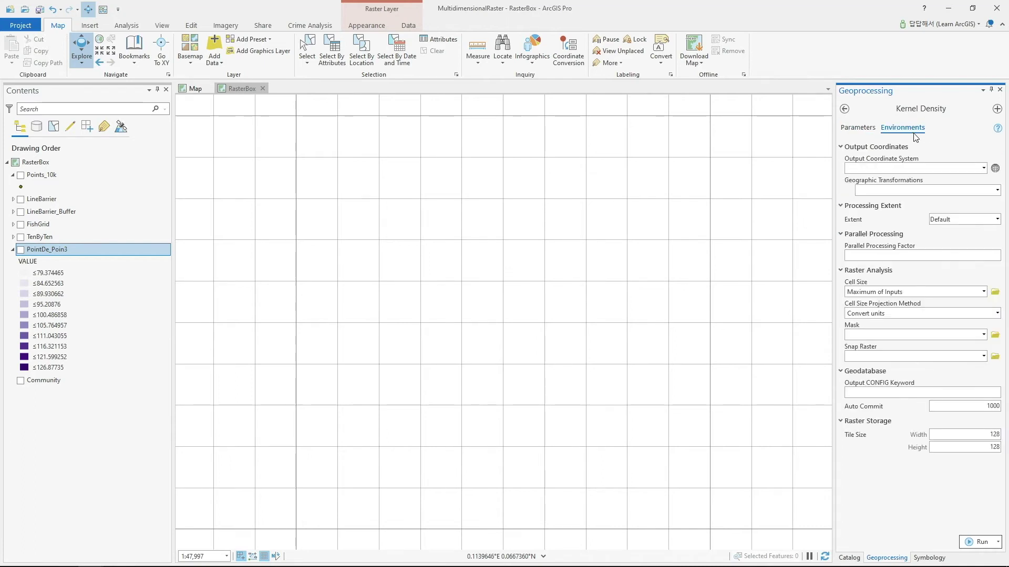
click(977, 219)
click(905, 353)
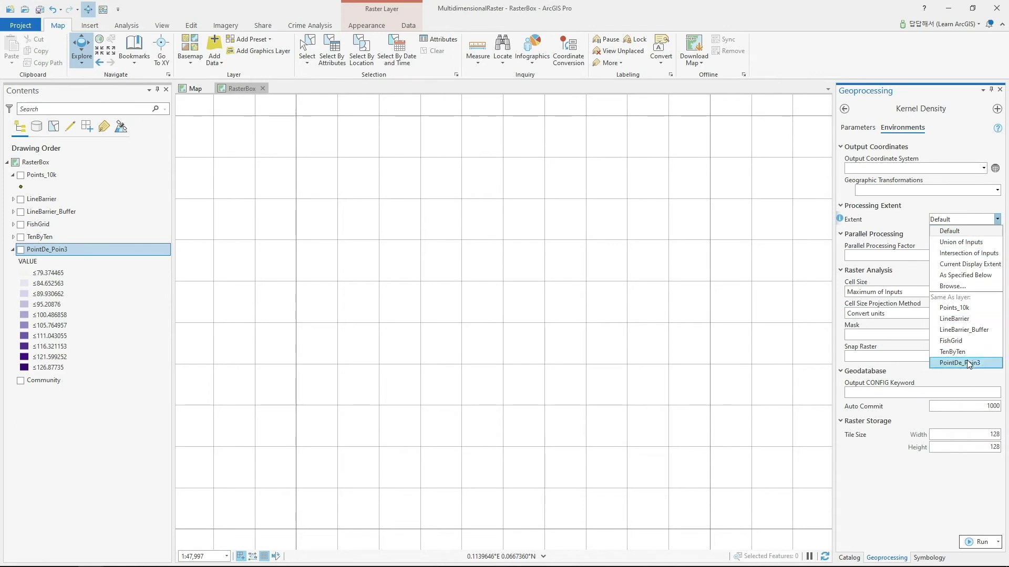
click(865, 127)
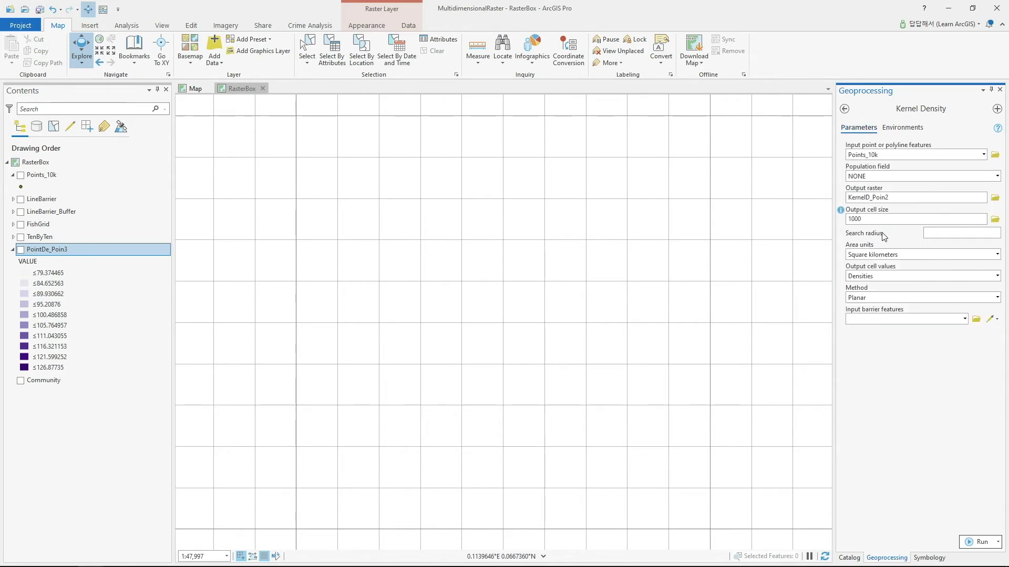
- Set the search radius to 560, keep Densities as the output cell values, and run Kernel Density
click(946, 233)
click(995, 276)
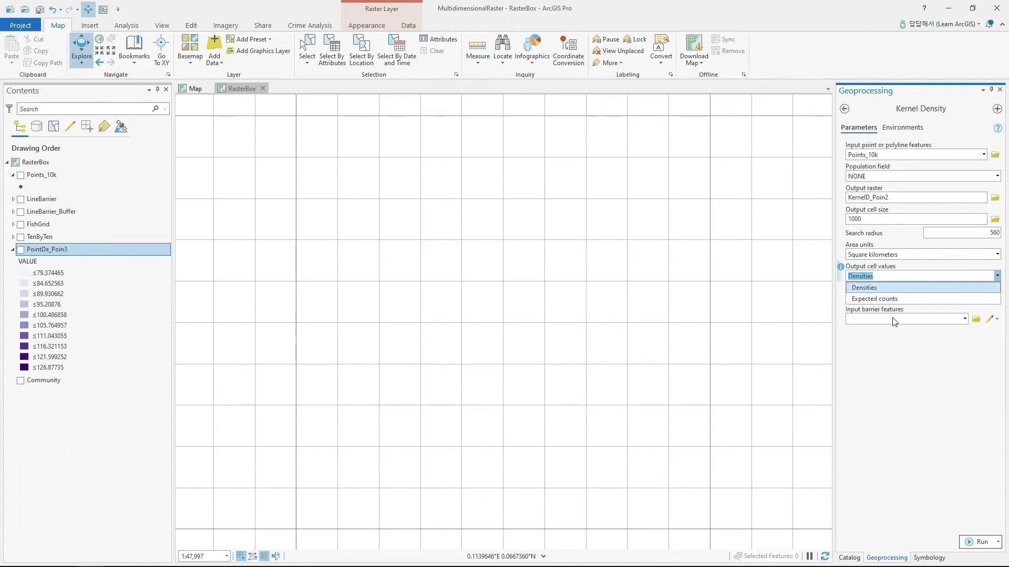
click(897, 350)
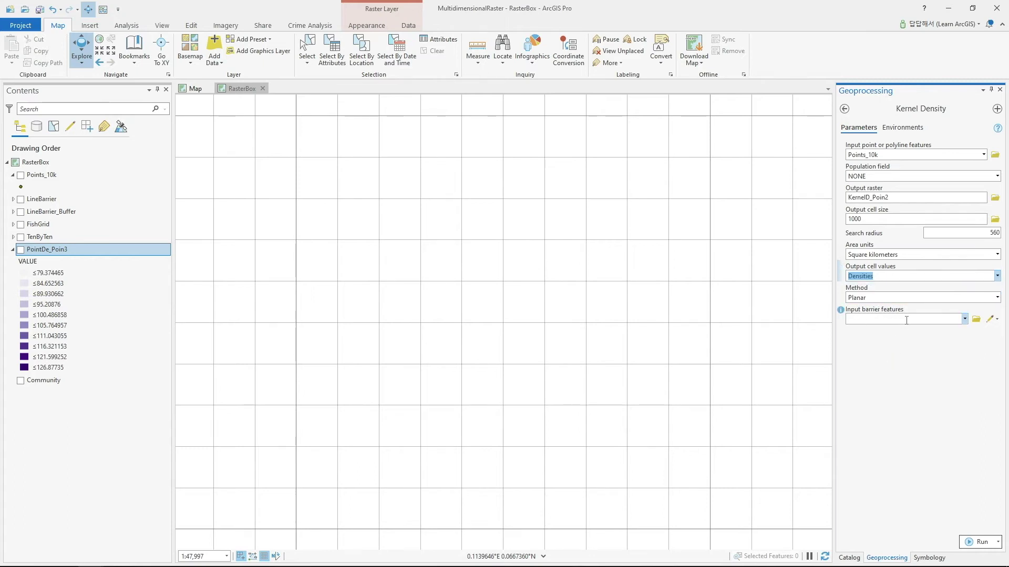
click(978, 542)
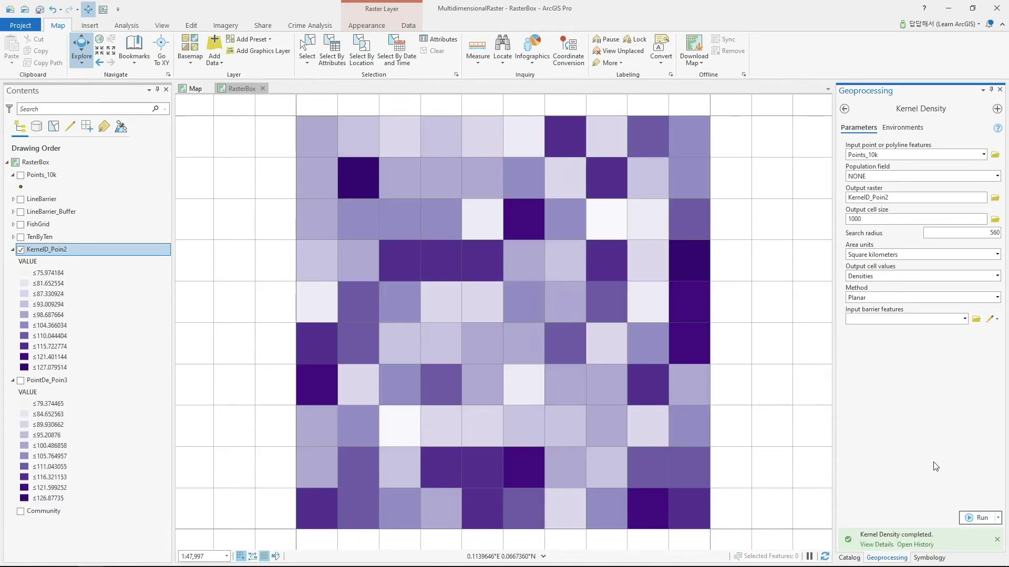
- Toggle the KernelD_Poin2 and PointDe_Poin3 layers to compare both density rasters, ending with only PointDe_Poin3 visible
click(21, 380)
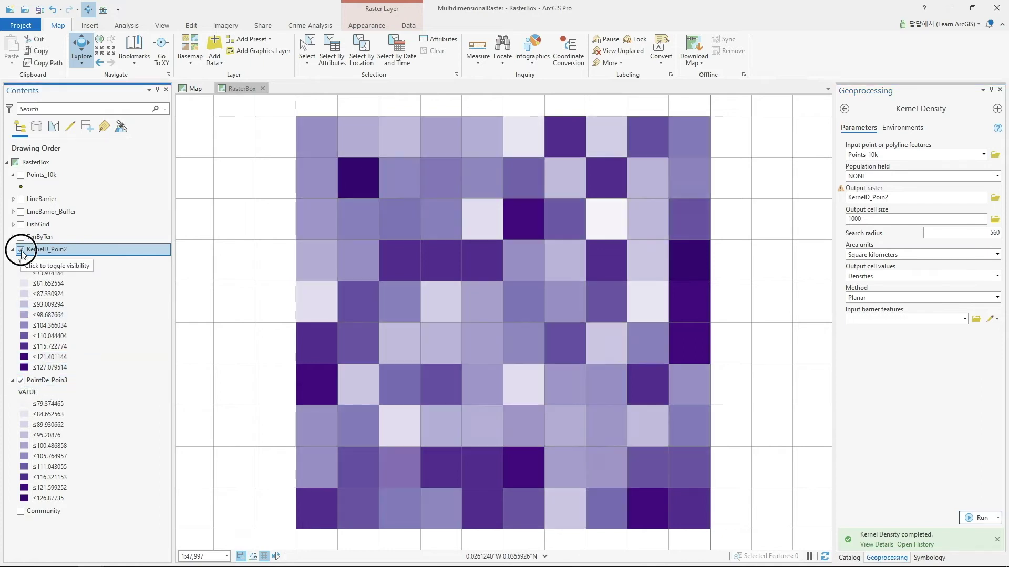
click(21, 250)
click(21, 250)
click(21, 250)
click(21, 250)
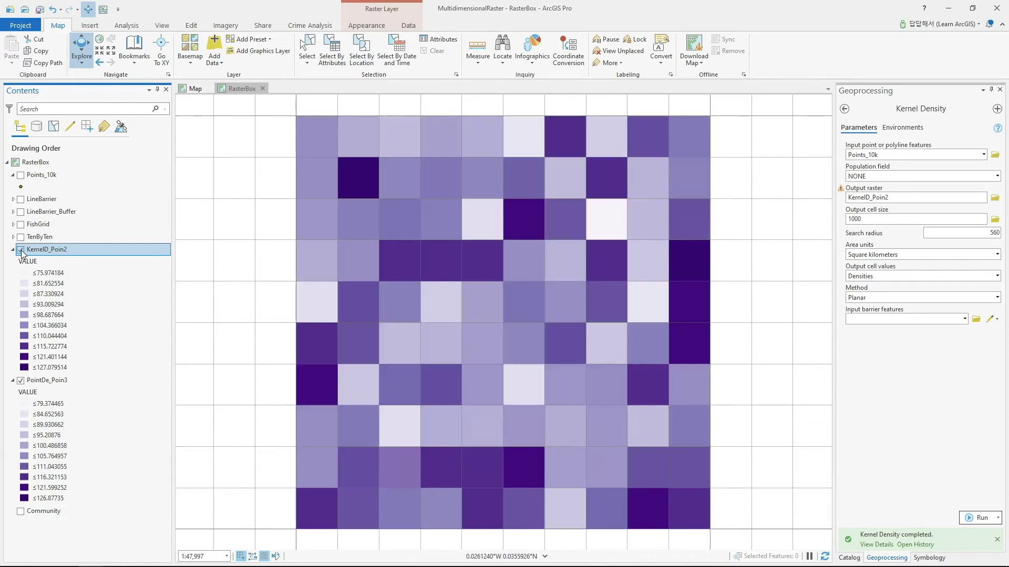
click(20, 380)
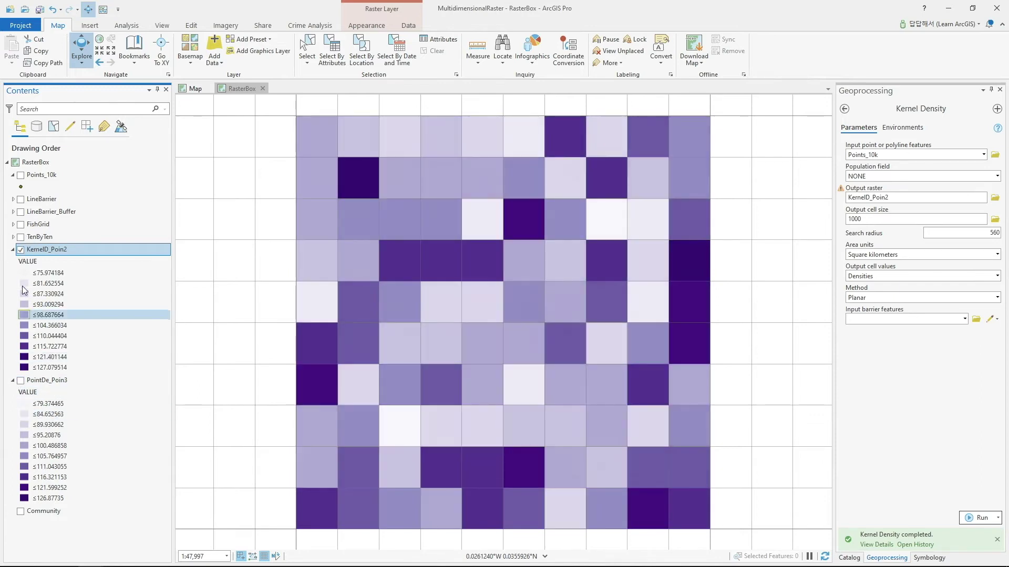
click(21, 250)
click(20, 380)
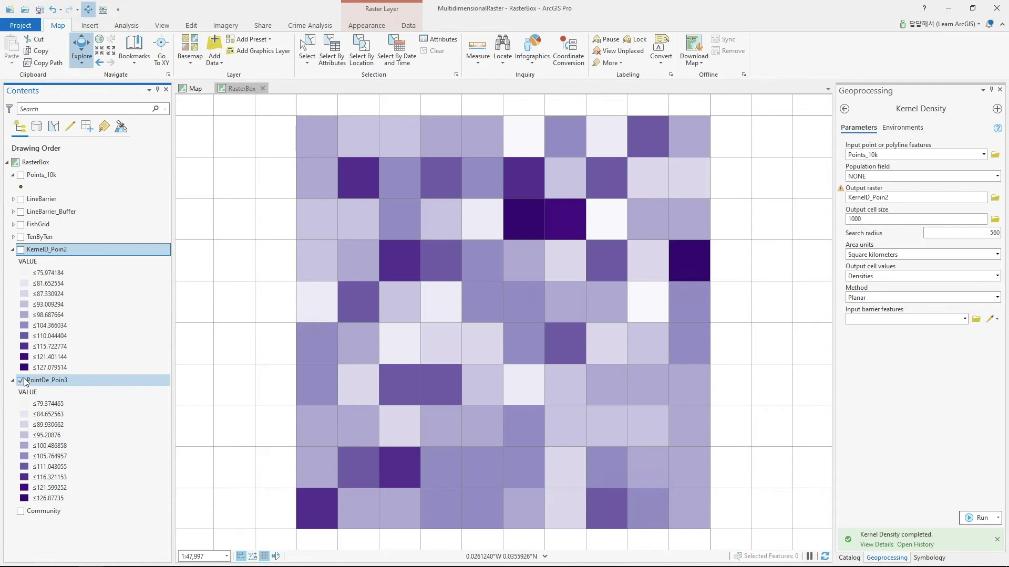
- Compare the pixel value of the first cell in the seventh row between PointDe_Poin3 and KernelD_Poin2, leaving only KernelD_Poin2 visible
click(314, 389)
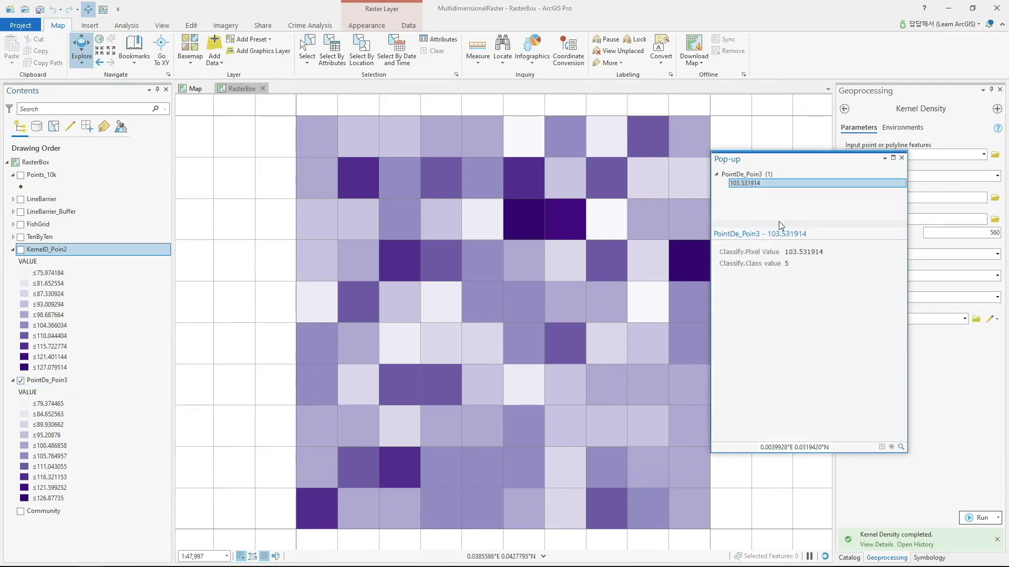
click(902, 157)
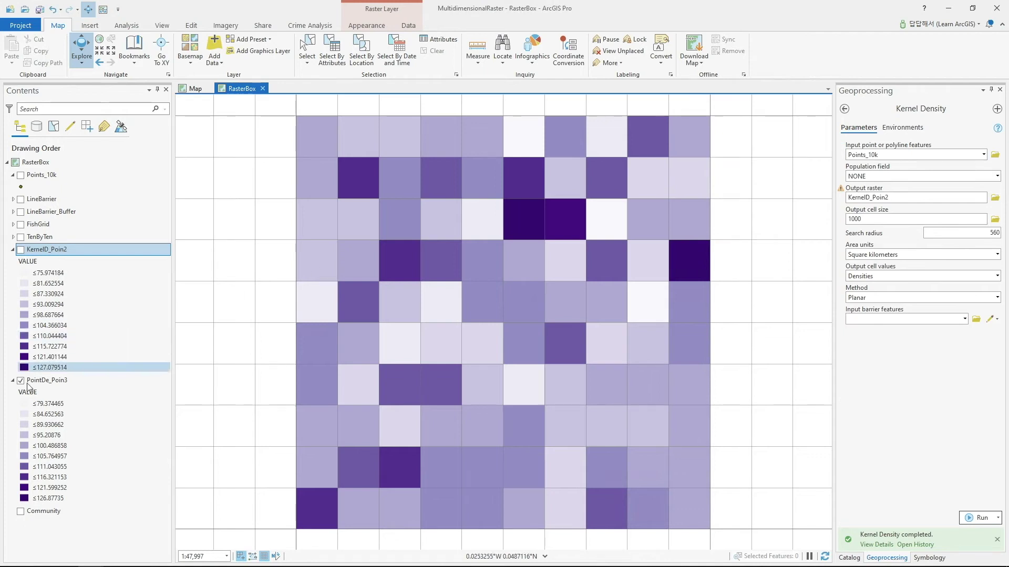
click(21, 380)
click(21, 249)
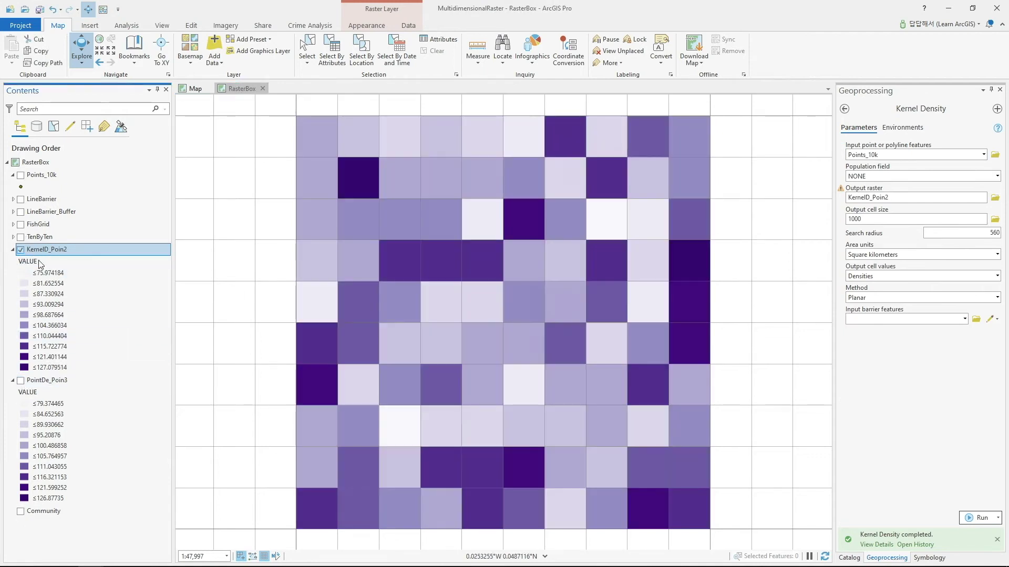
click(311, 395)
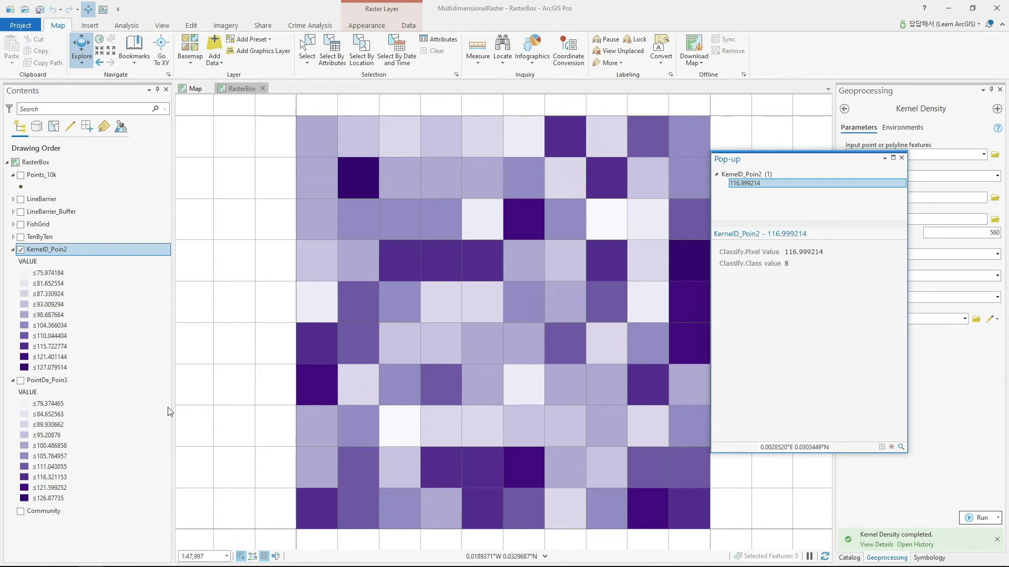
click(902, 158)
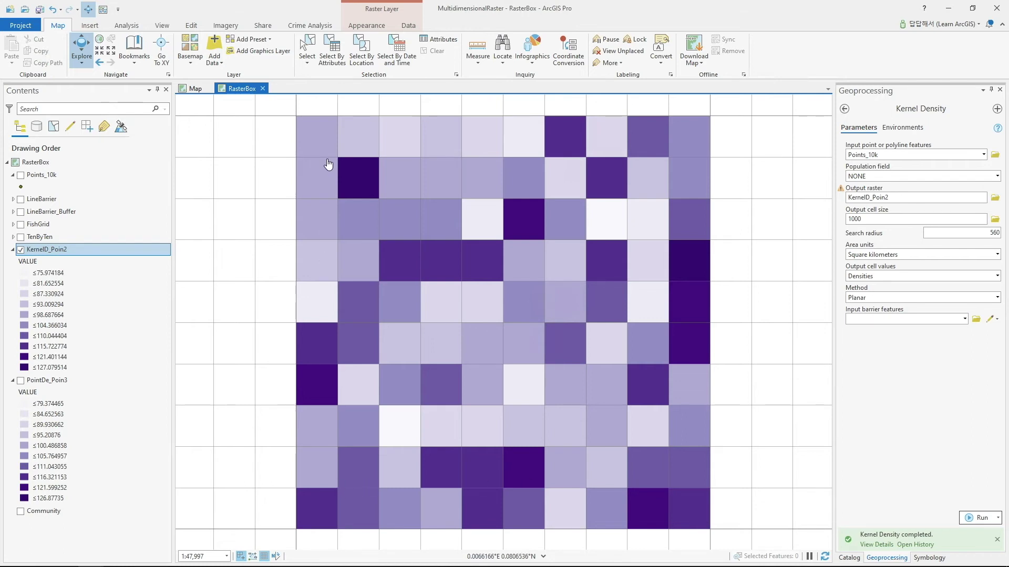
- Hide KernelD_Poin2 and show the LineBarrier and LineBarrier_Buffer layers on the grid
click(20, 249)
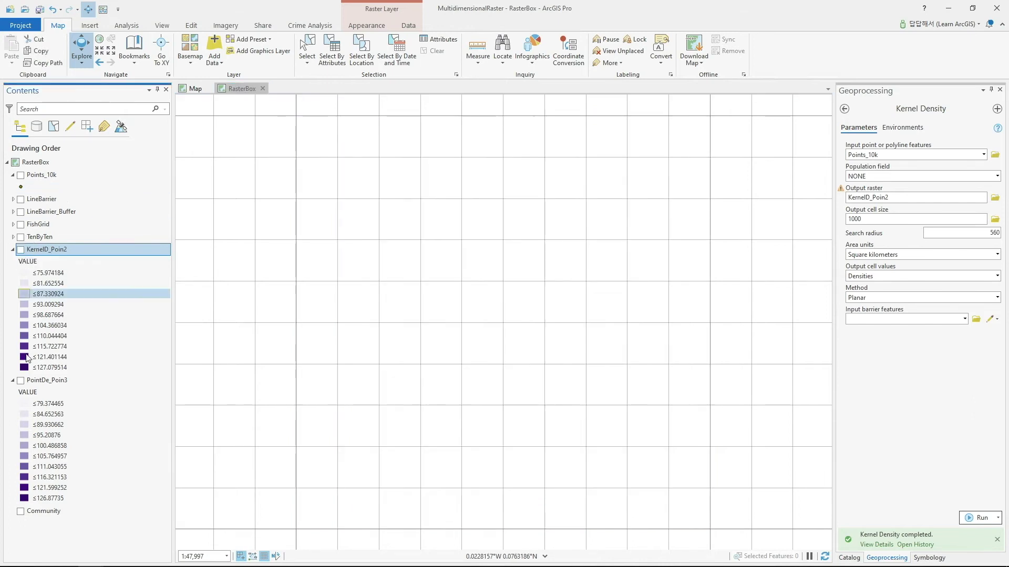
click(21, 199)
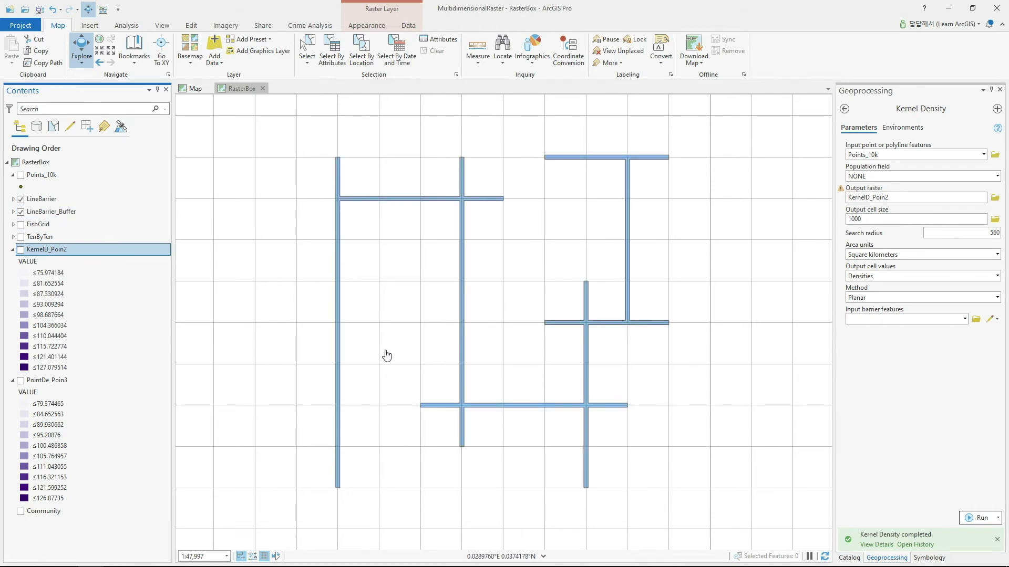
- Run a new Kernel Density on Points_10k with LineBarrier_Buffer as the input barrier features, and hide both barrier layers
click(844, 108)
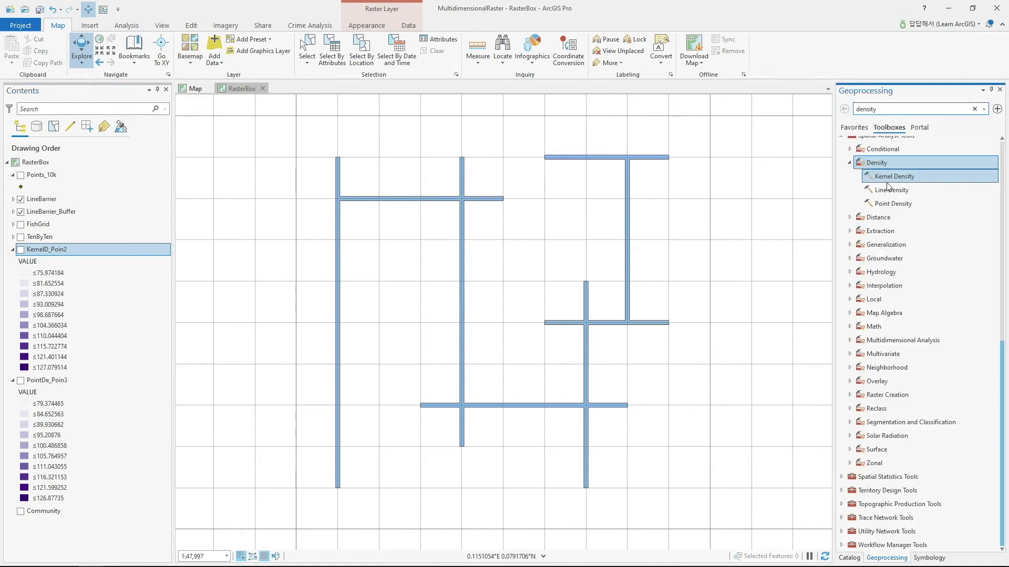
double_click(903, 180)
click(983, 155)
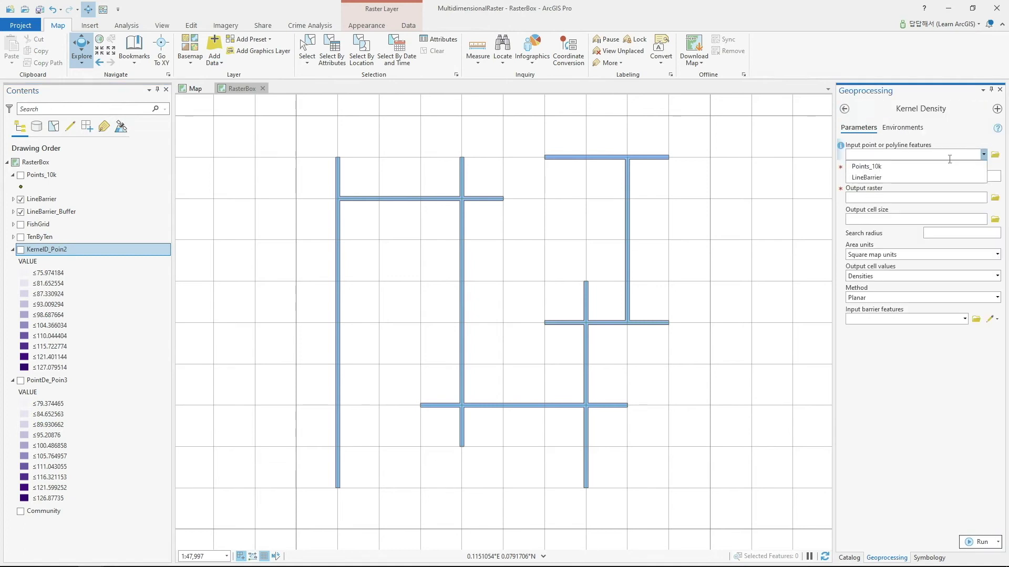
click(905, 167)
click(966, 320)
click(896, 342)
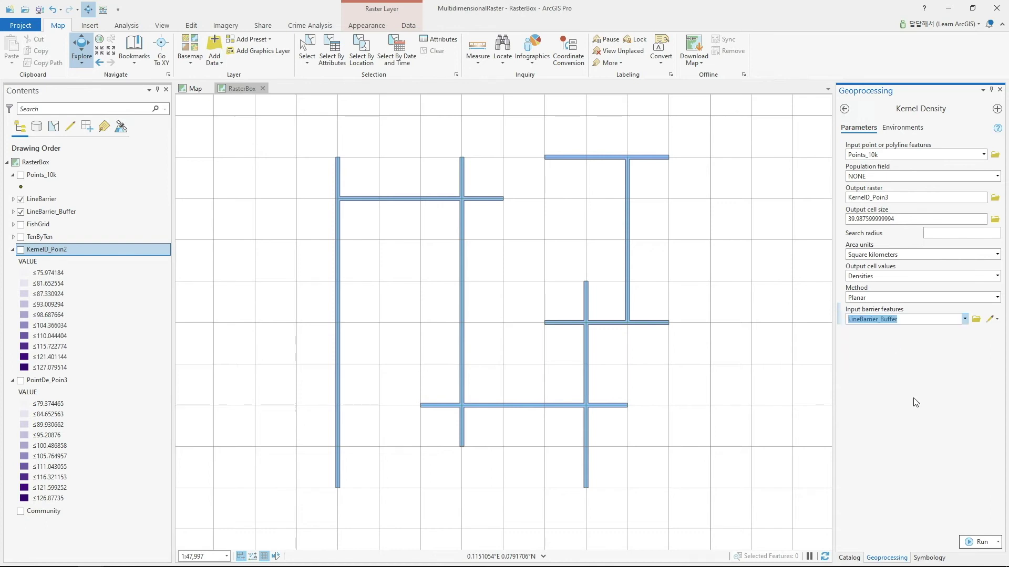
click(970, 542)
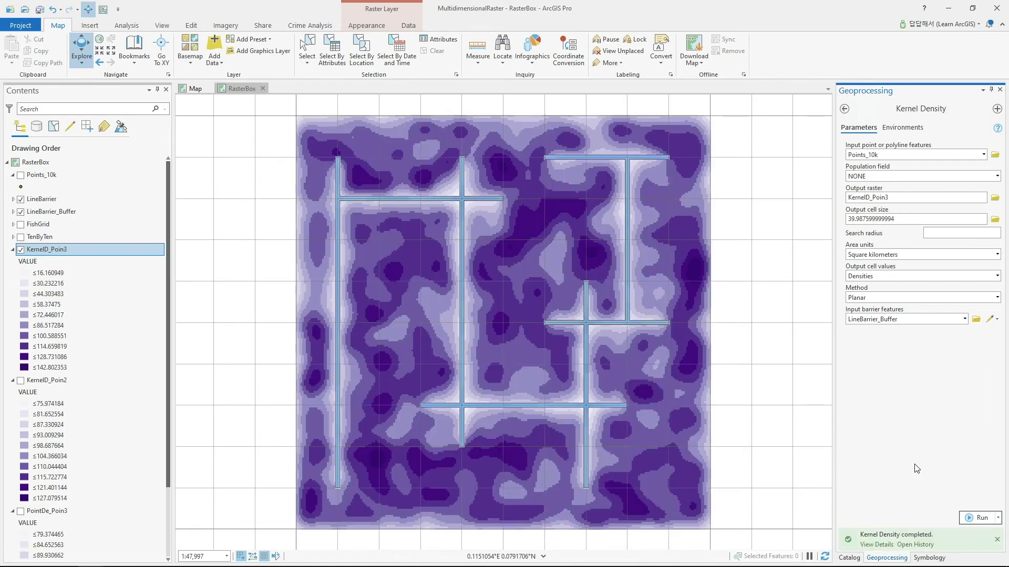
click(21, 199)
click(21, 211)
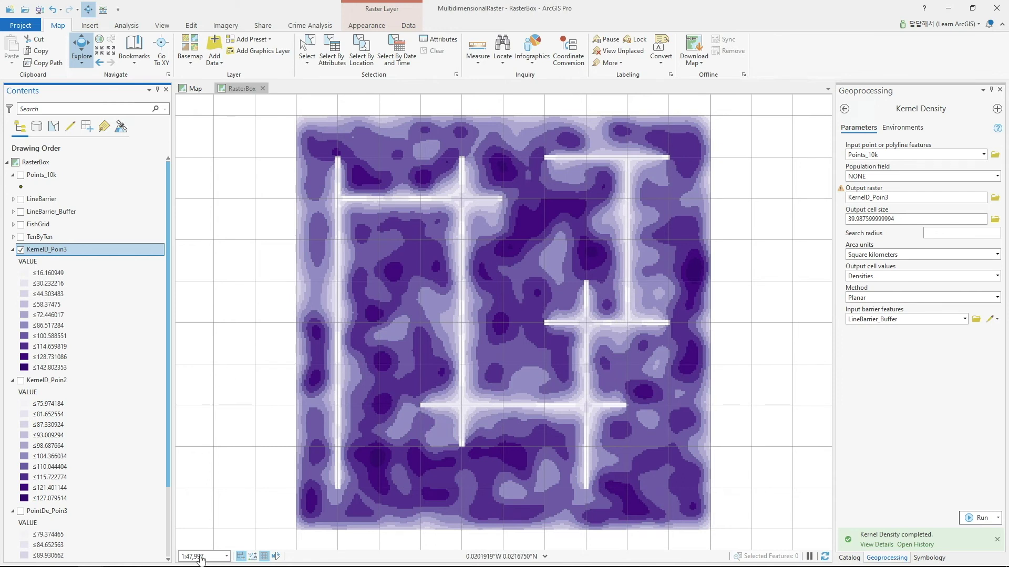
- Switch to the Spatial Analysis project in ArcGIS Pro and show the KernelD_CI201 layer
mouse_move(175, 557)
mouse_move(90, 557)
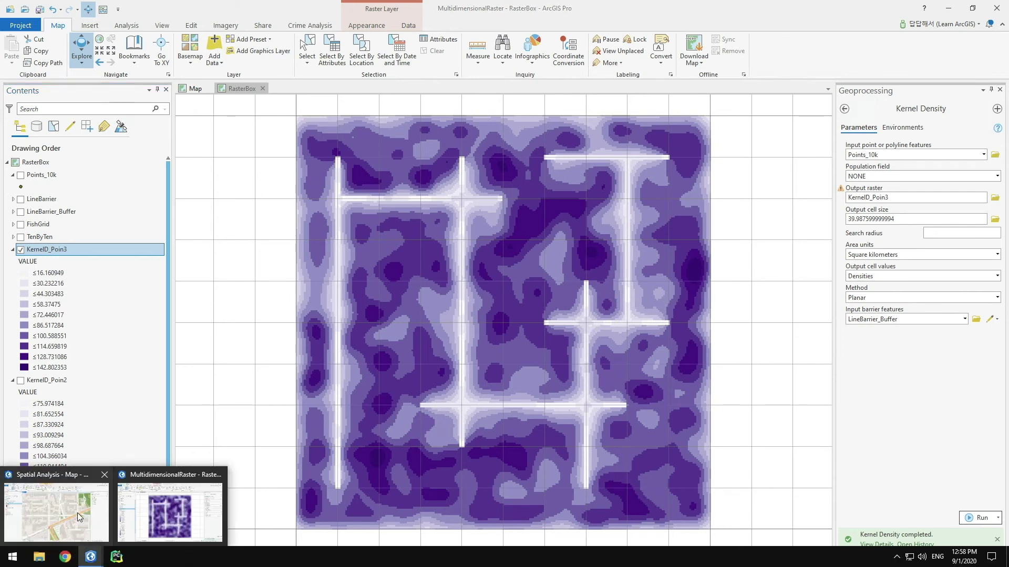
click(78, 515)
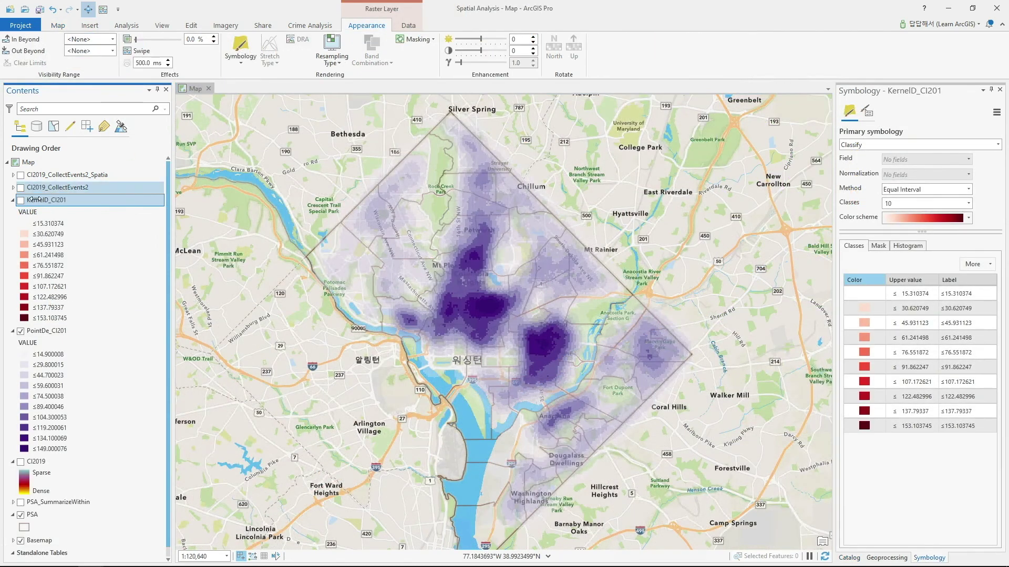
click(21, 200)
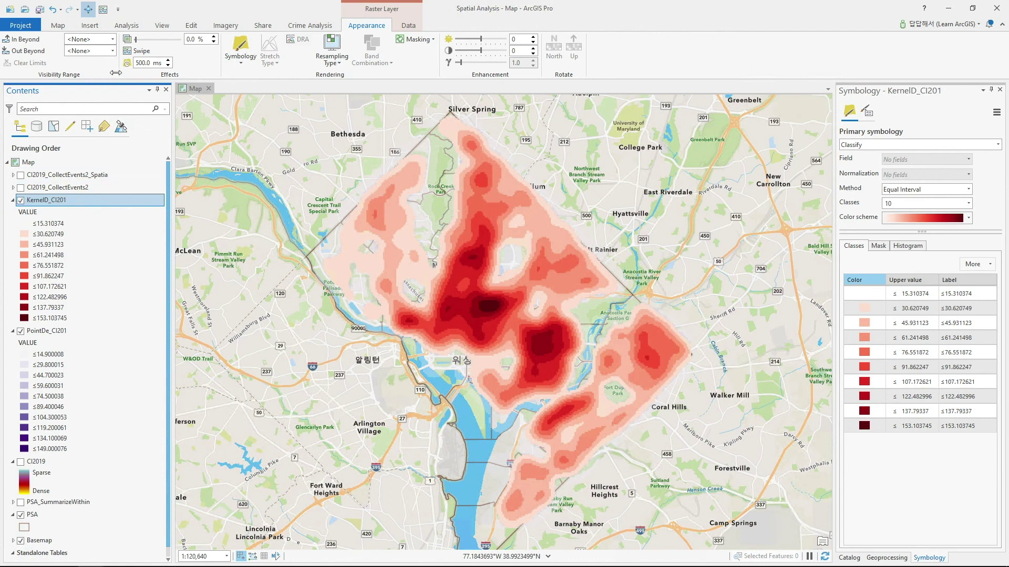
- Swipe the KernelD_CI201 layer across the map to compare it with the PointDe_CI201 raster beneath
click(128, 51)
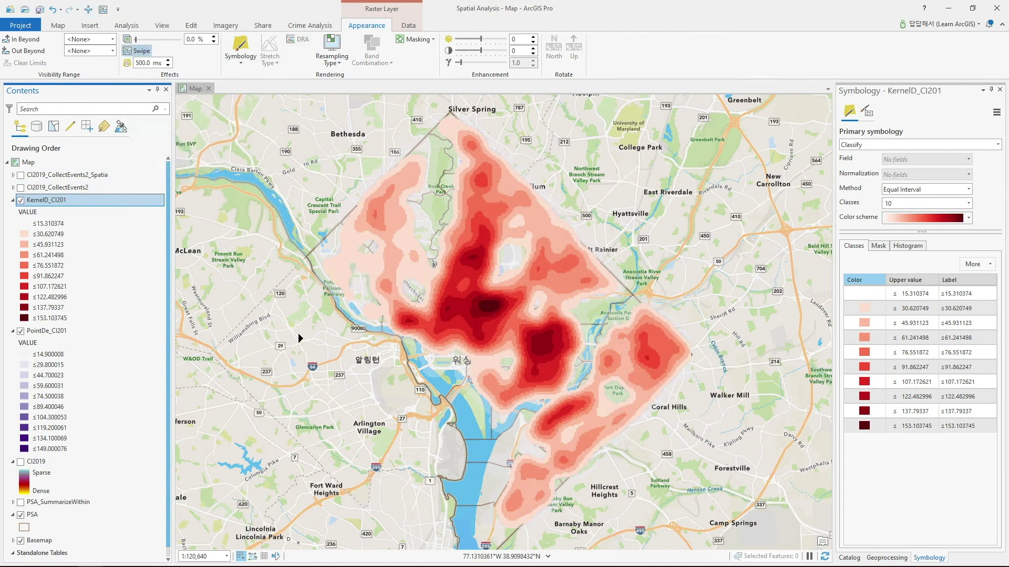
drag(349, 320, 679, 356)
drag(680, 355, 717, 365)
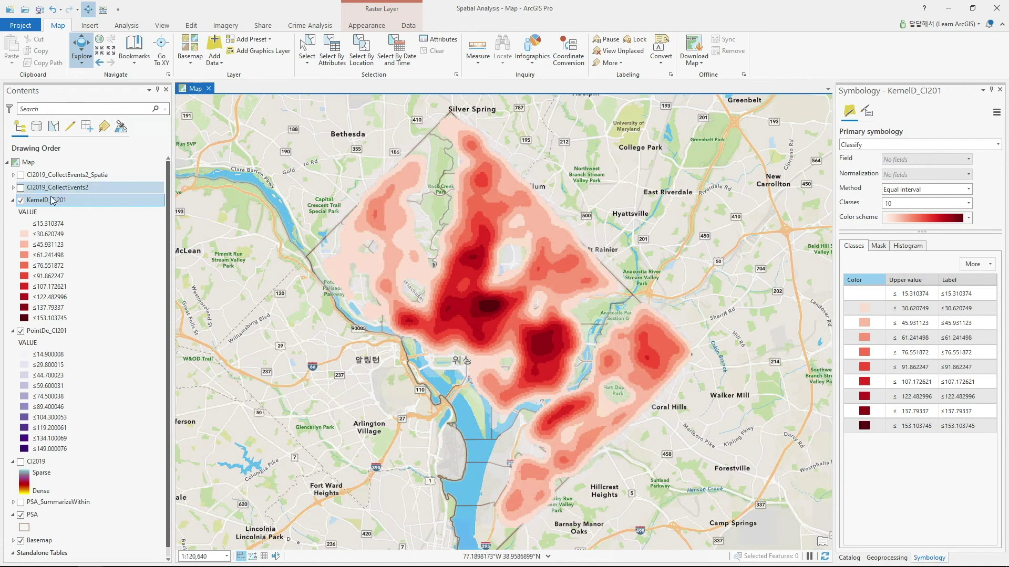
- Hide the KernelD_CI201 and PointDe_CI201 rasters and show the CI2019_CollectEvents2_Spatia points
click(21, 201)
click(21, 331)
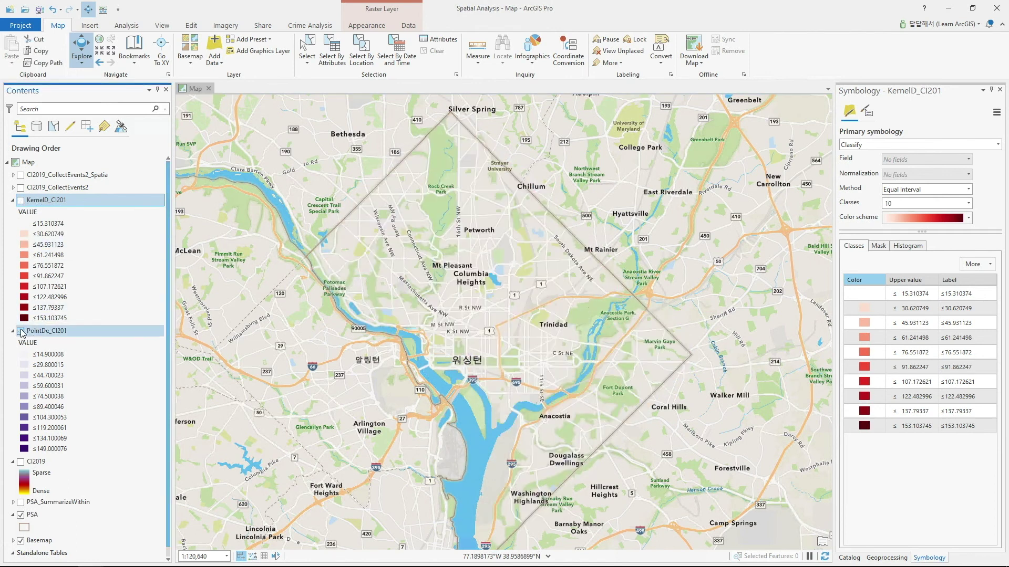
click(21, 175)
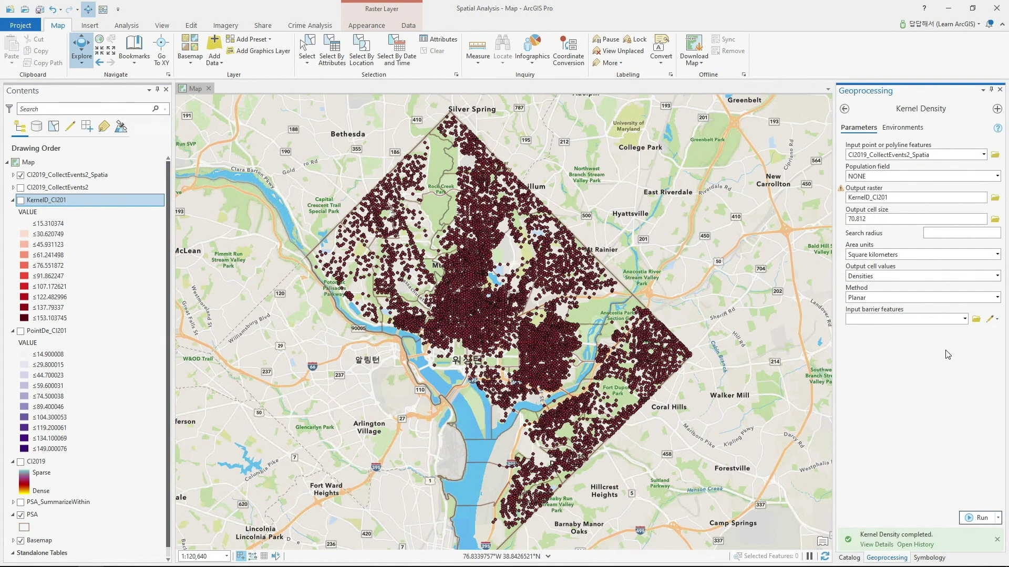
- Review the output cell size and search radius parameters of Kernel Density for CI2019_CollectEvents2_Spatia
click(916, 218)
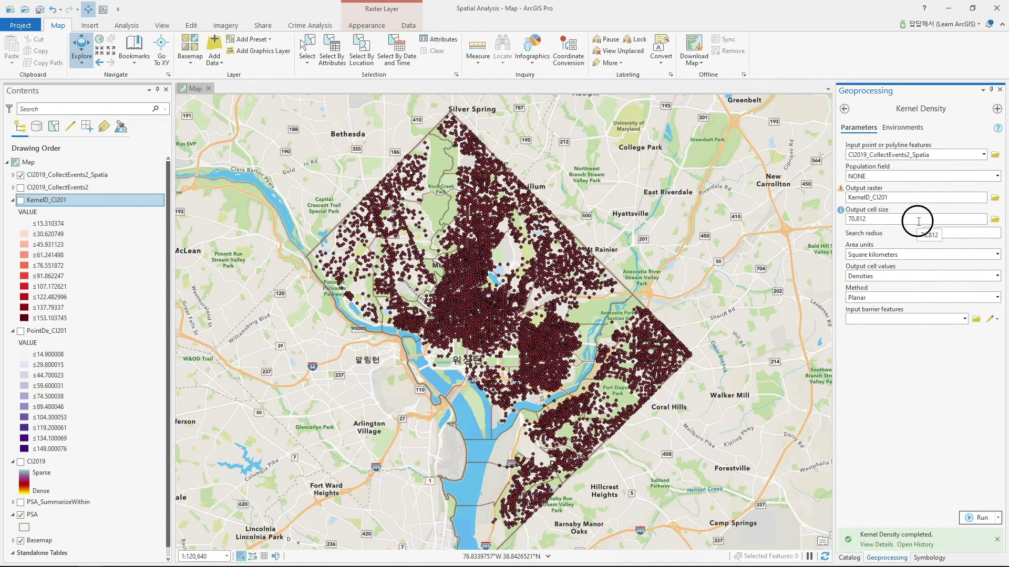
click(948, 237)
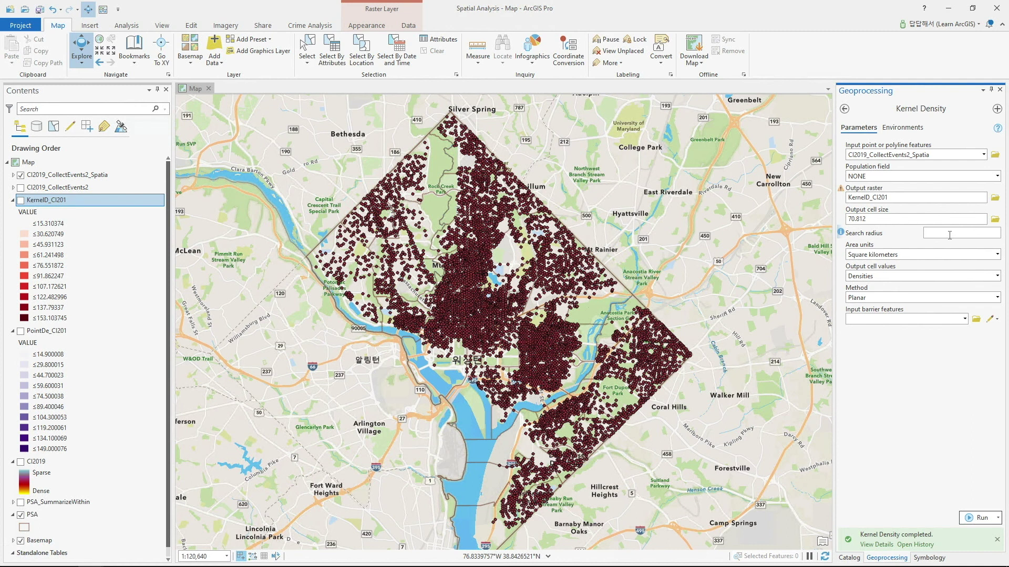
mouse_move(848, 234)
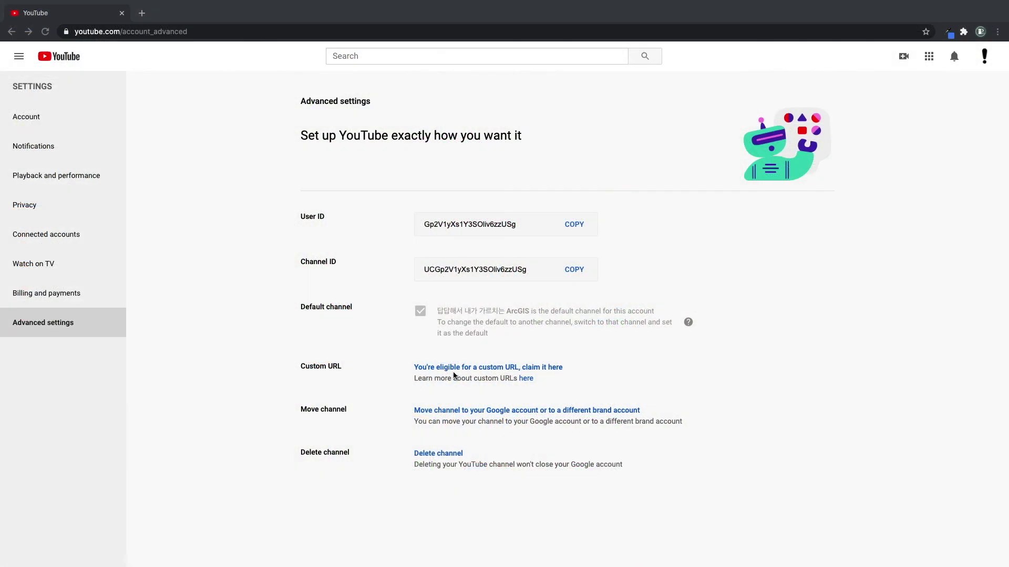
- Open the YouTube channel's custom URL claim, check the suffix option, and return to the 답답해서내가가르치는ArcGIS address without a suffix
click(539, 369)
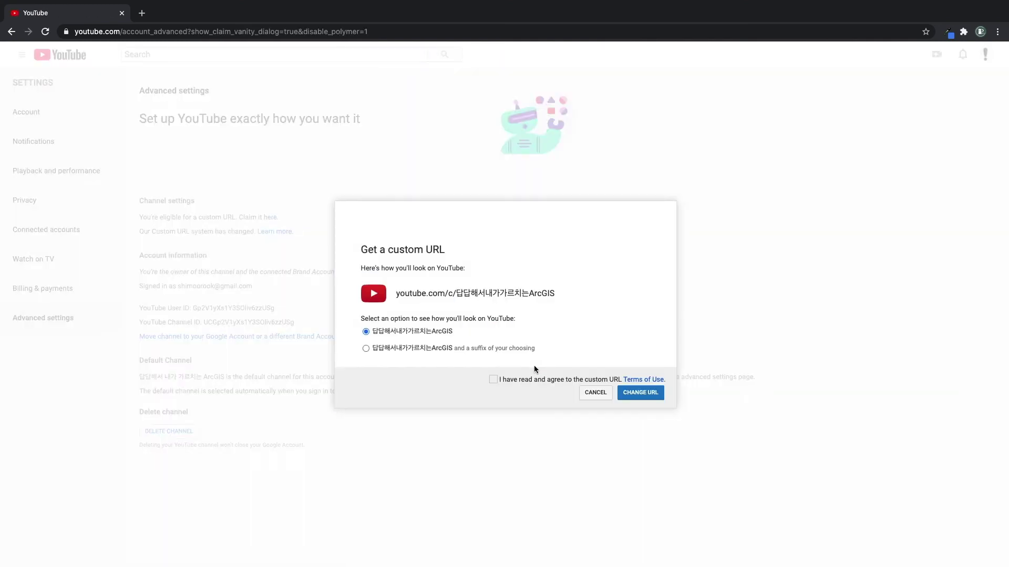
click(373, 347)
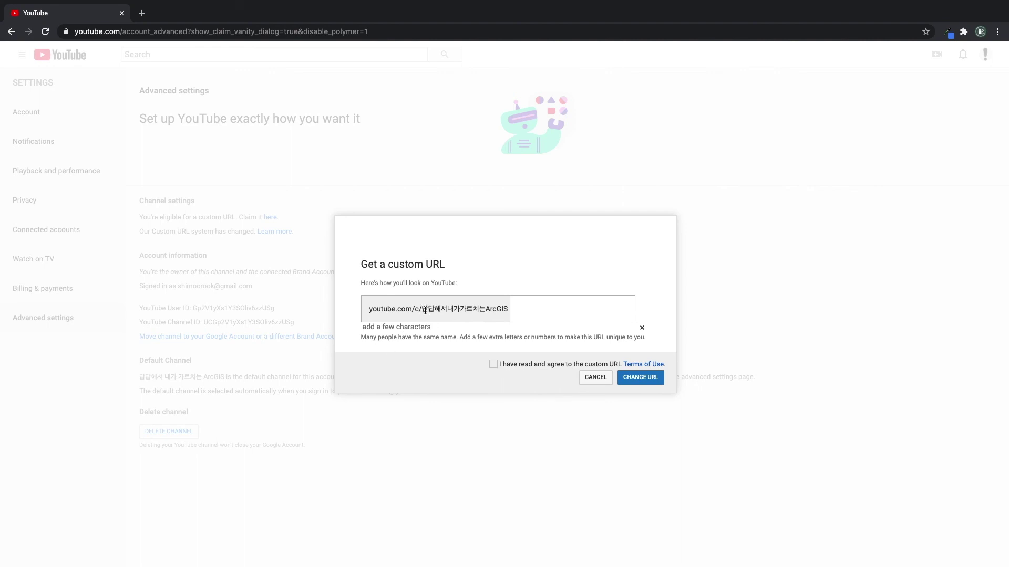
drag(426, 311, 571, 311)
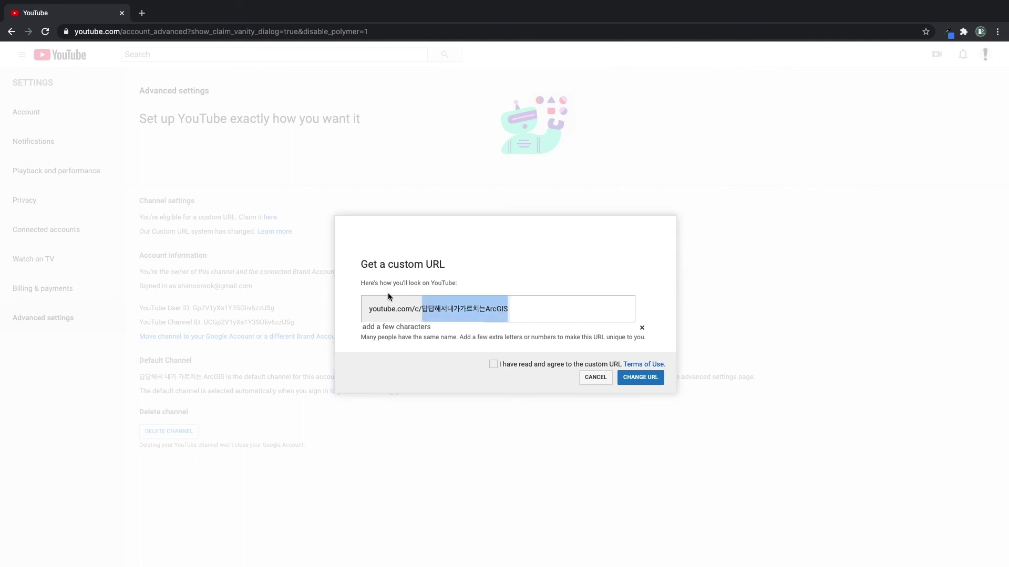
click(403, 287)
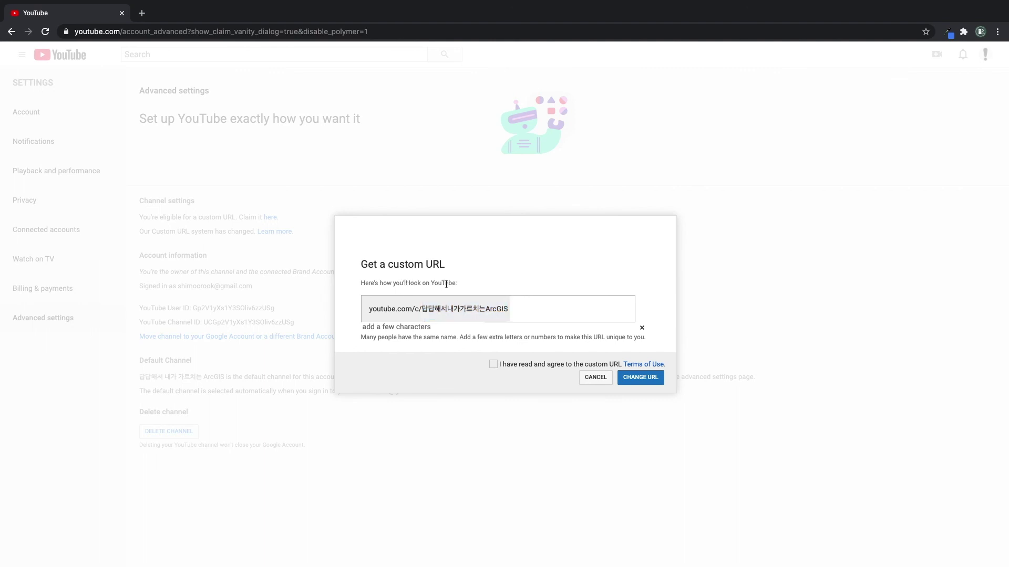
click(531, 304)
click(642, 328)
click(408, 333)
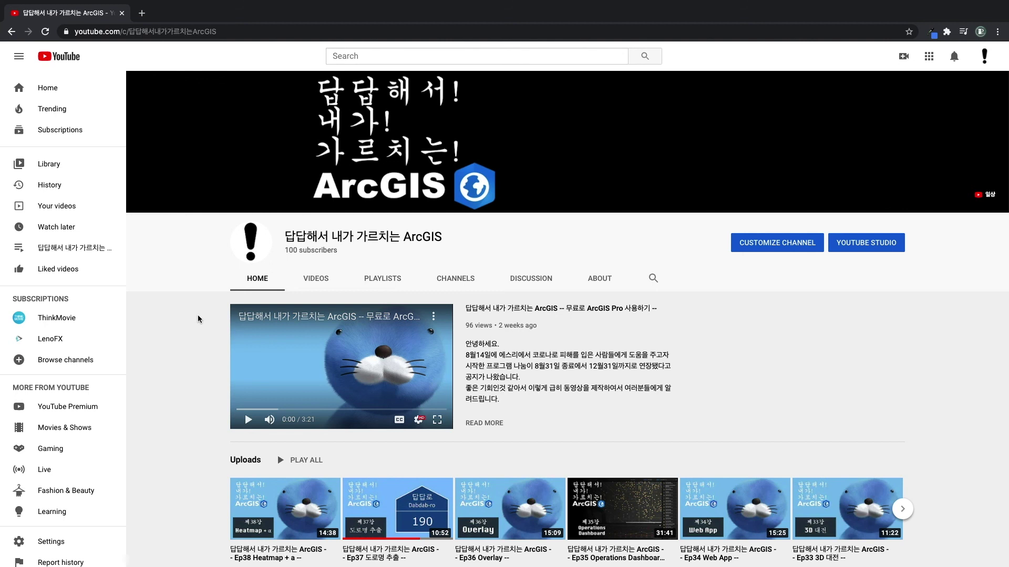
scroll(199, 319, down, 3)
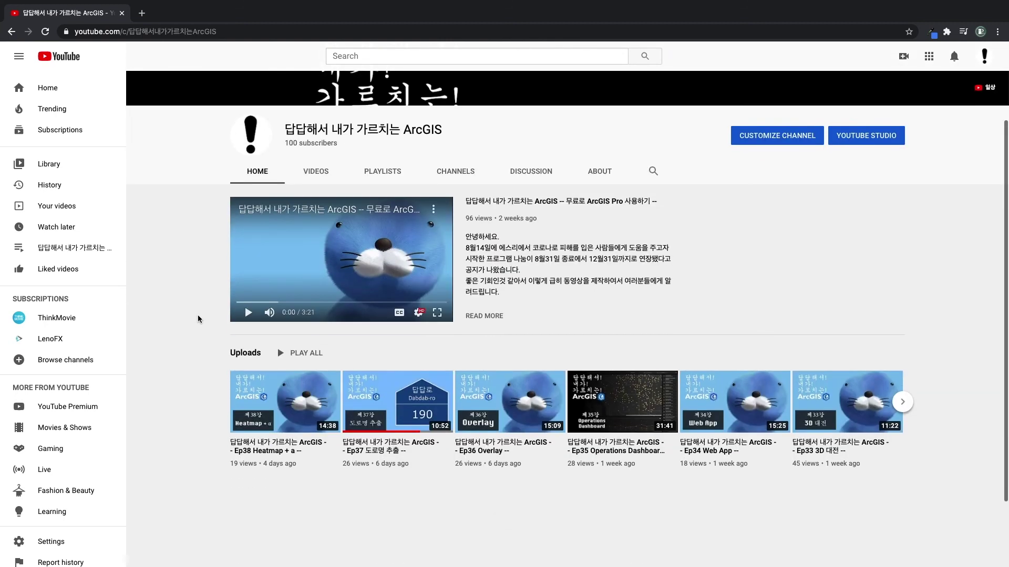
scroll(199, 319, up, 3)
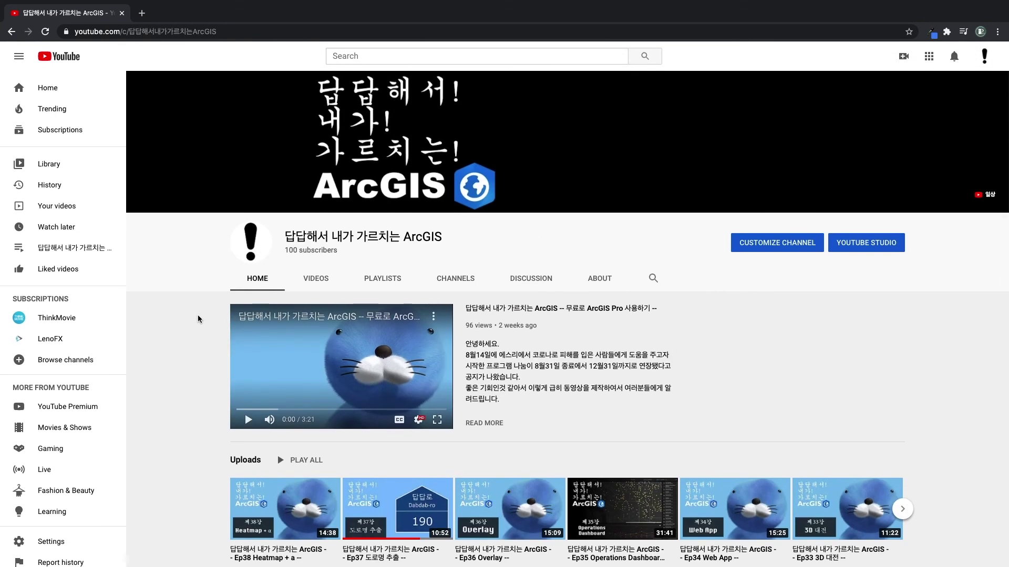